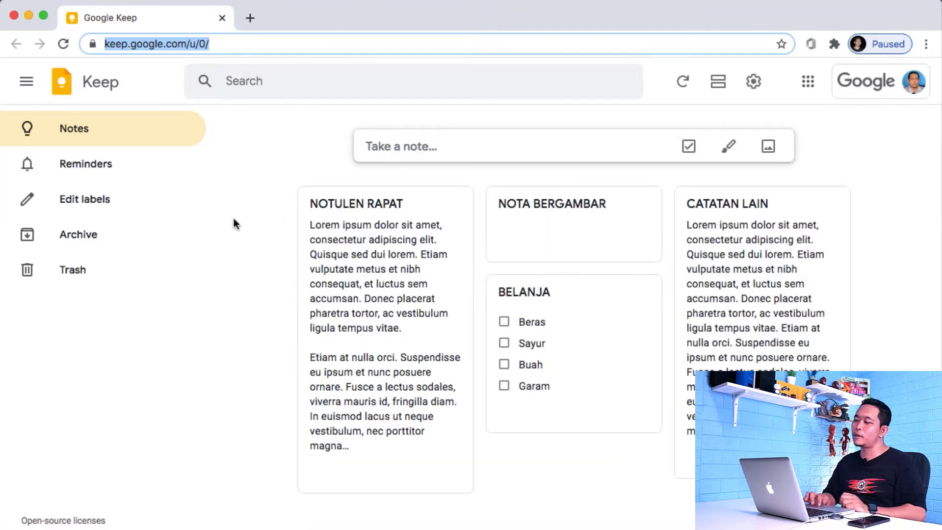
# Step: Open Google Keep's Notes page listing NOTULEN RAPAT, NOTA BERGAMBAR, BELANJA and CATATAN LAIN
pyautogui.click(234, 223)
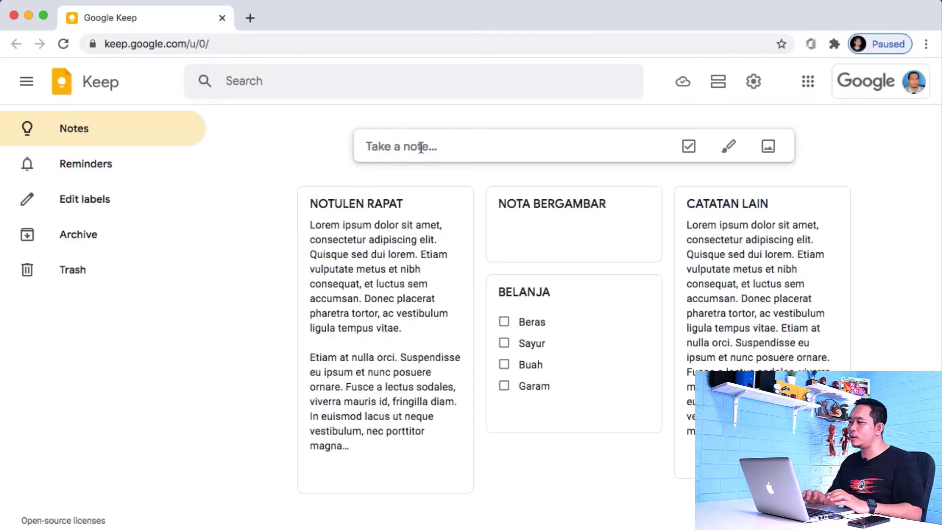
pyautogui.moveTo(564, 200)
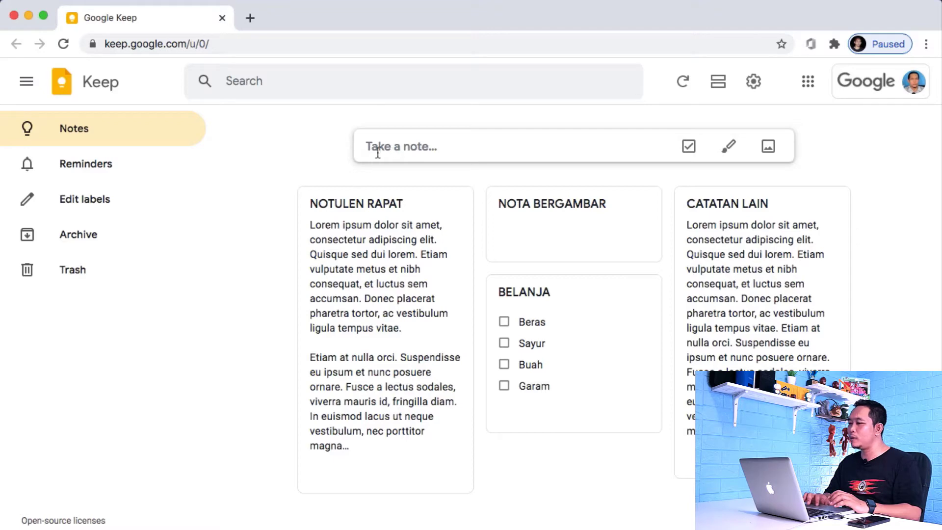
pyautogui.click(423, 147)
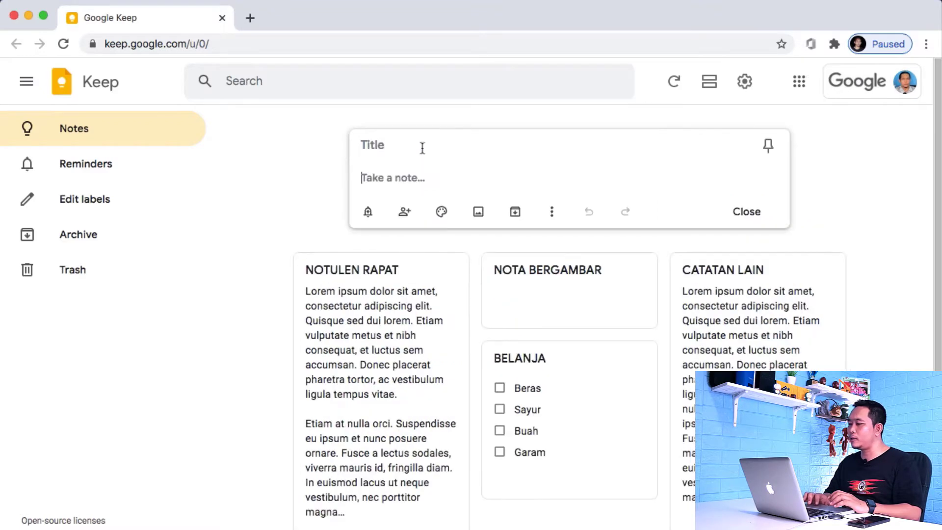
# Step: Create a note titled JUDUL with the body text Teks and close it to save
pyautogui.click(376, 147)
pyautogui.write('J')
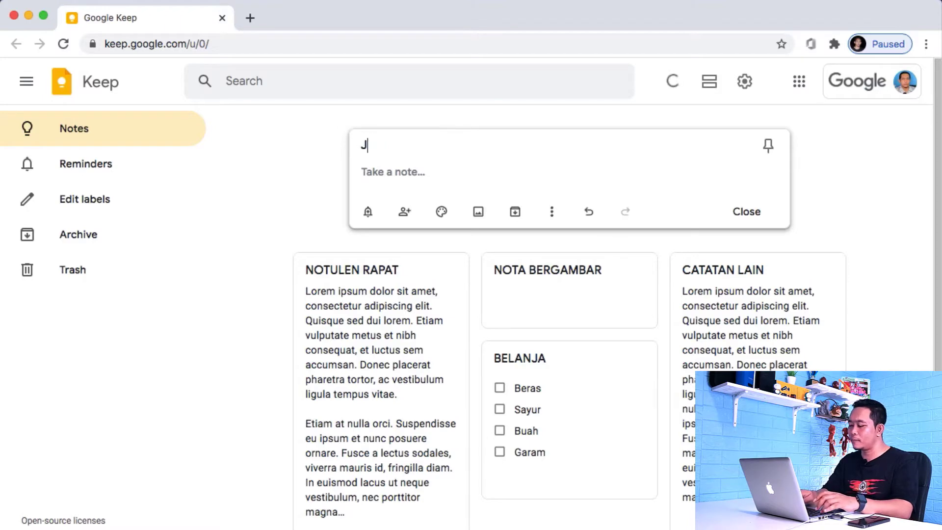
pyautogui.write('UDUL')
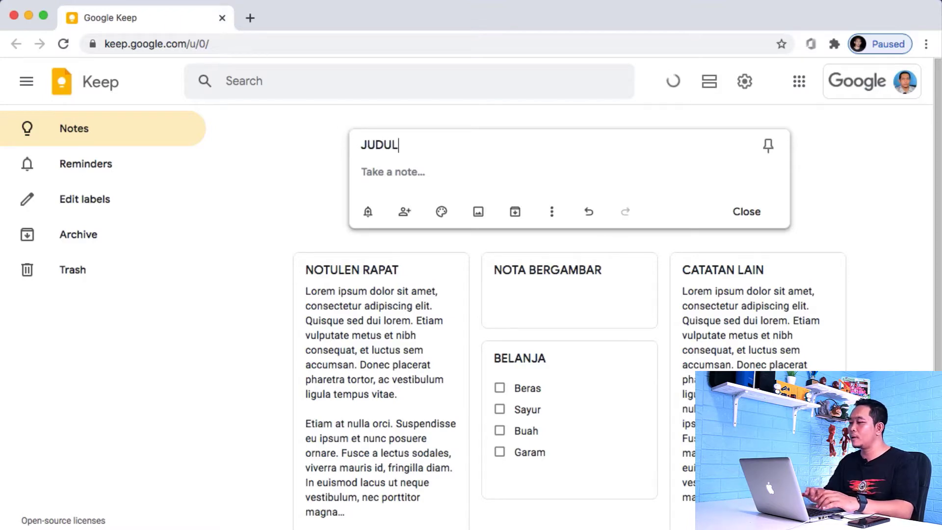
pyautogui.click(377, 169)
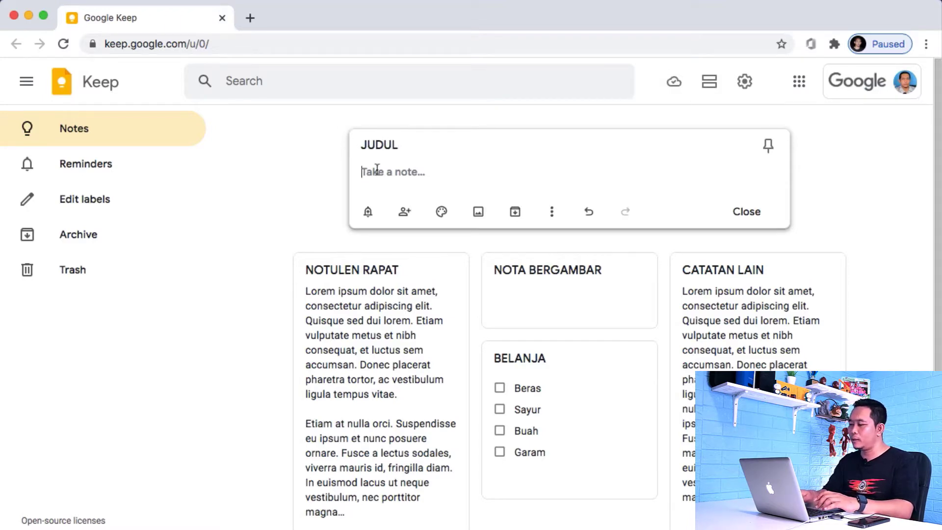
pyautogui.write('Teks')
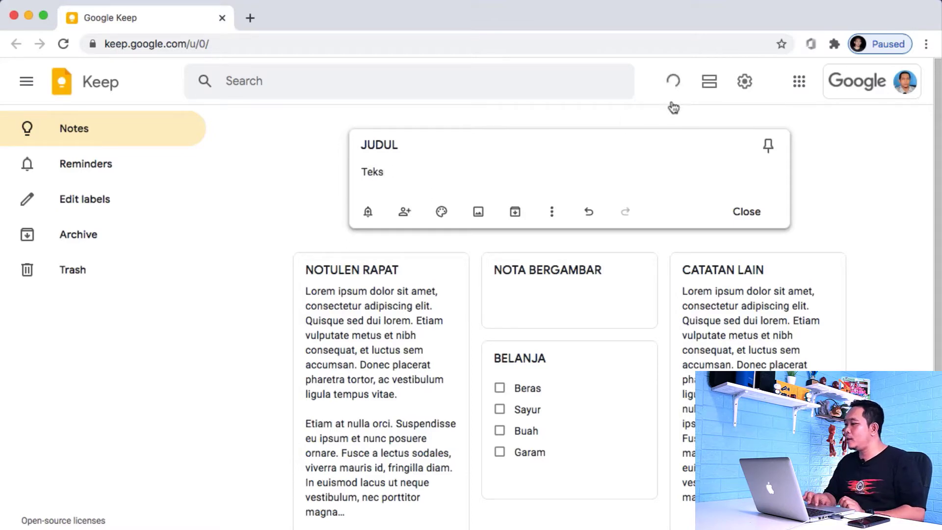
pyautogui.click(673, 81)
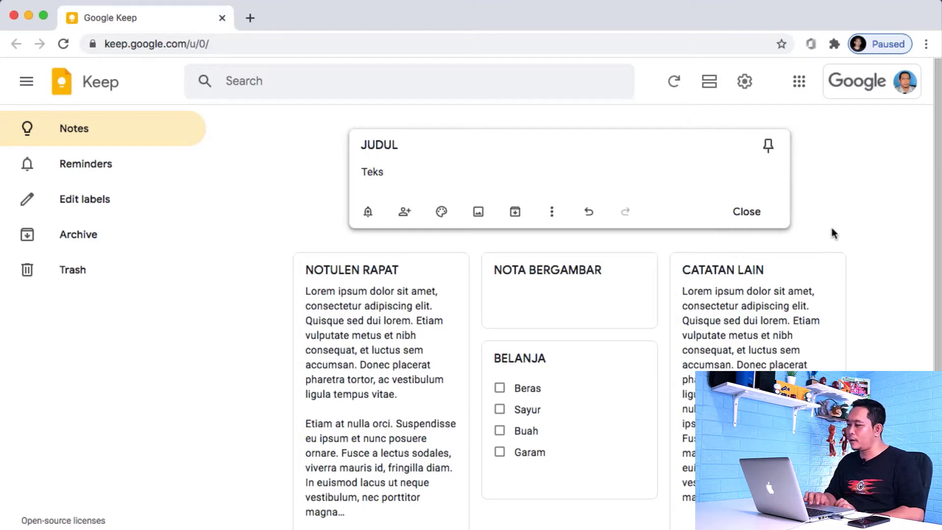
pyautogui.click(751, 219)
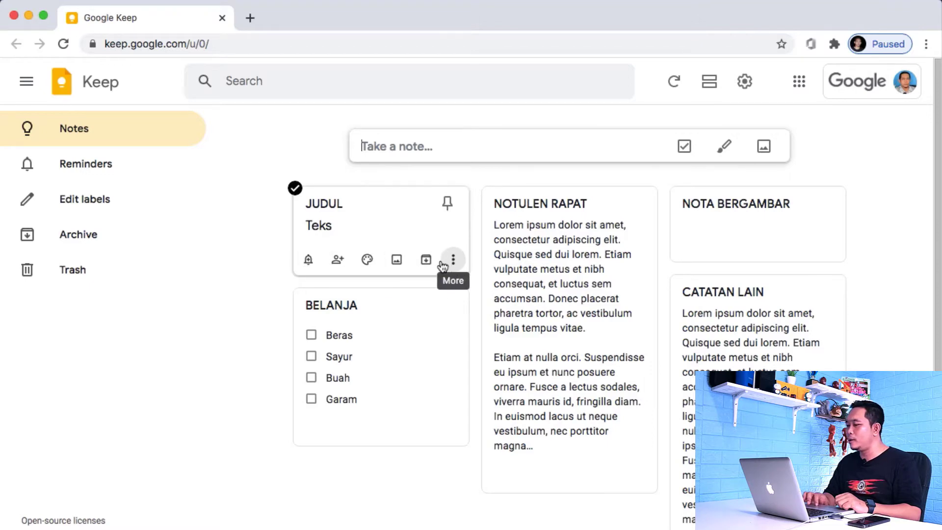
pyautogui.moveTo(352, 266)
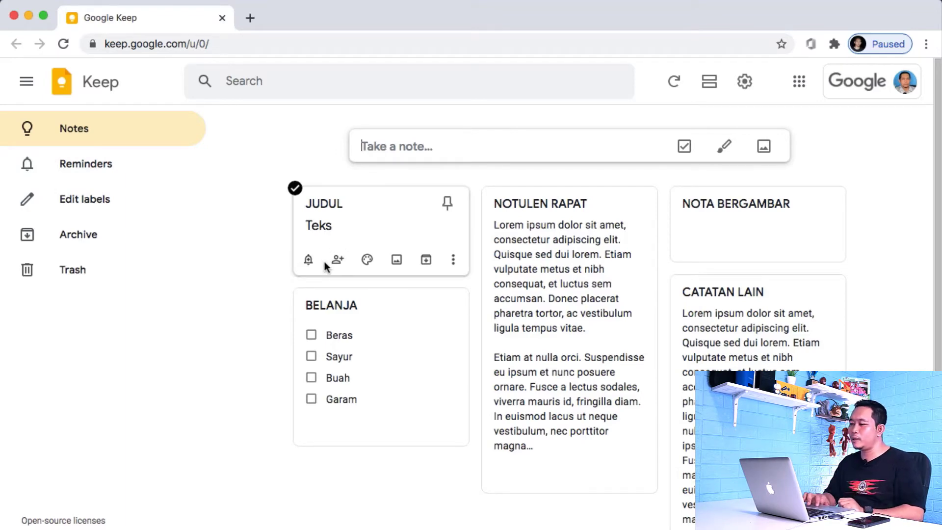
pyautogui.click(309, 263)
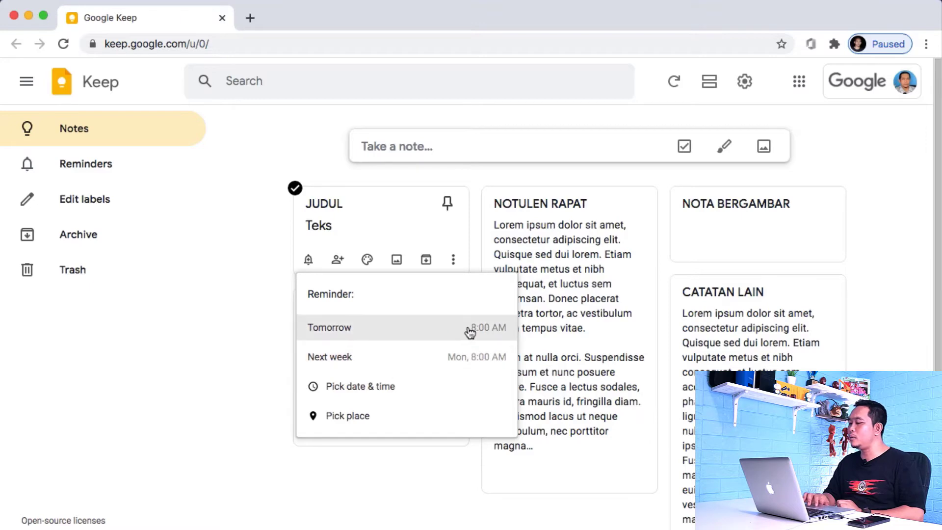
pyautogui.click(368, 419)
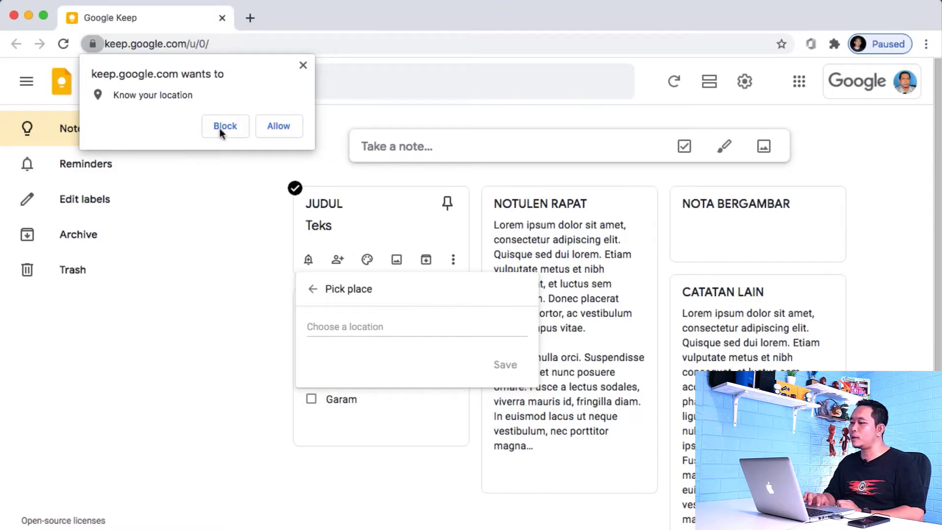
pyautogui.click(284, 125)
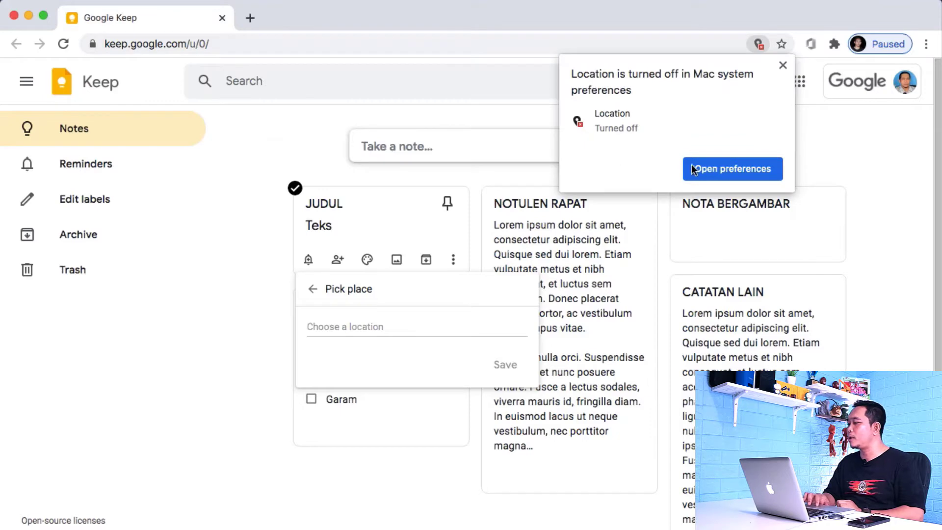
pyautogui.click(783, 65)
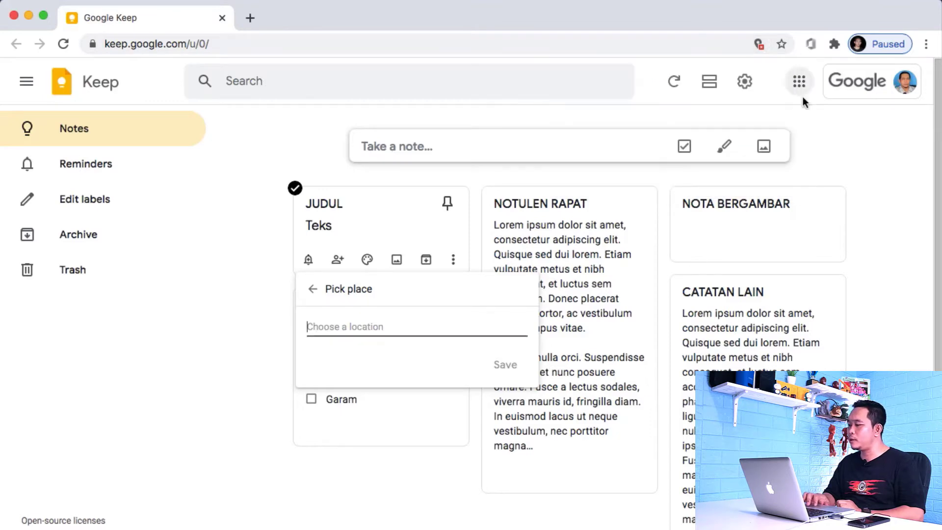
pyautogui.click(840, 167)
pyautogui.moveTo(326, 236)
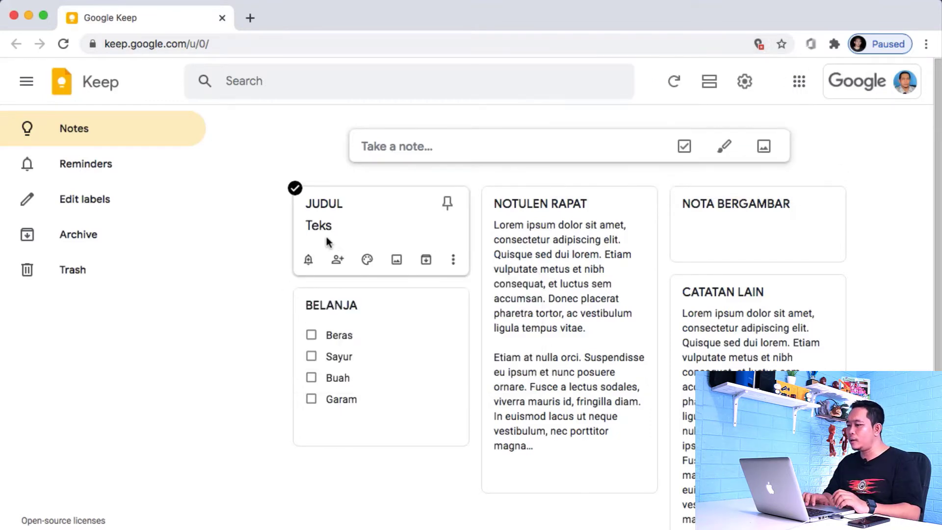
# Step: Add a collaborator to the JUDUL note by picking the contact's suggested e-mail address
pyautogui.click(338, 261)
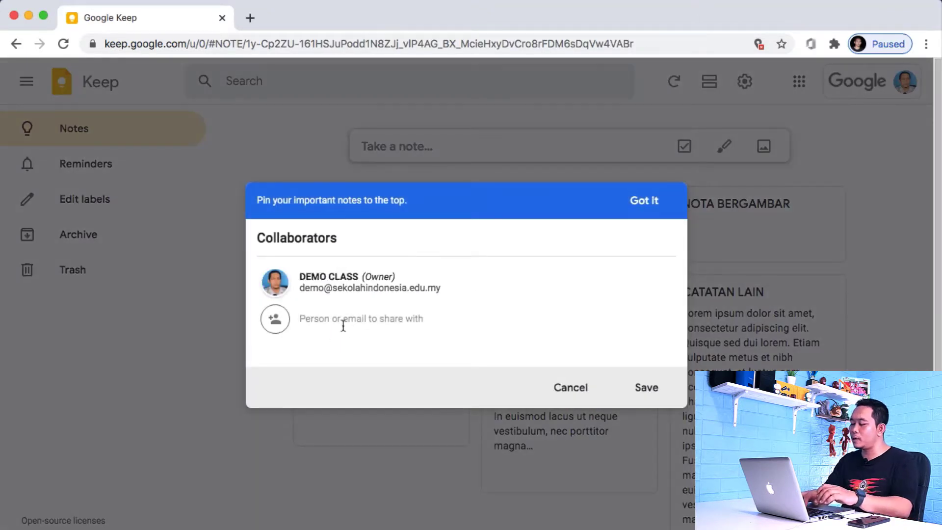
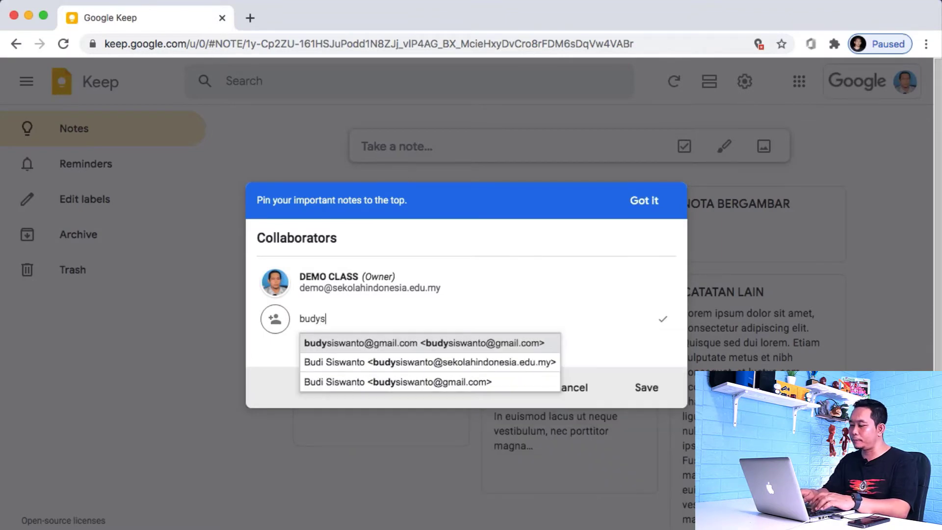
pyautogui.click(366, 344)
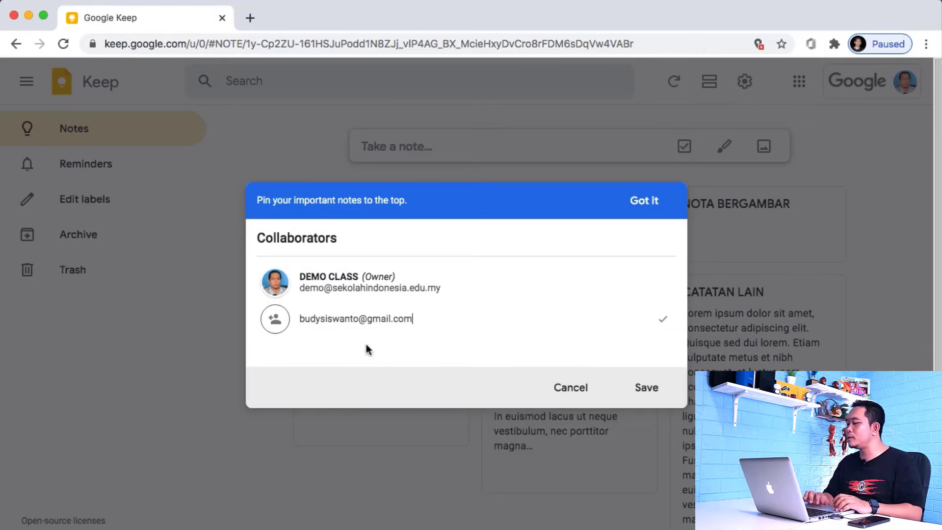
pyautogui.click(638, 387)
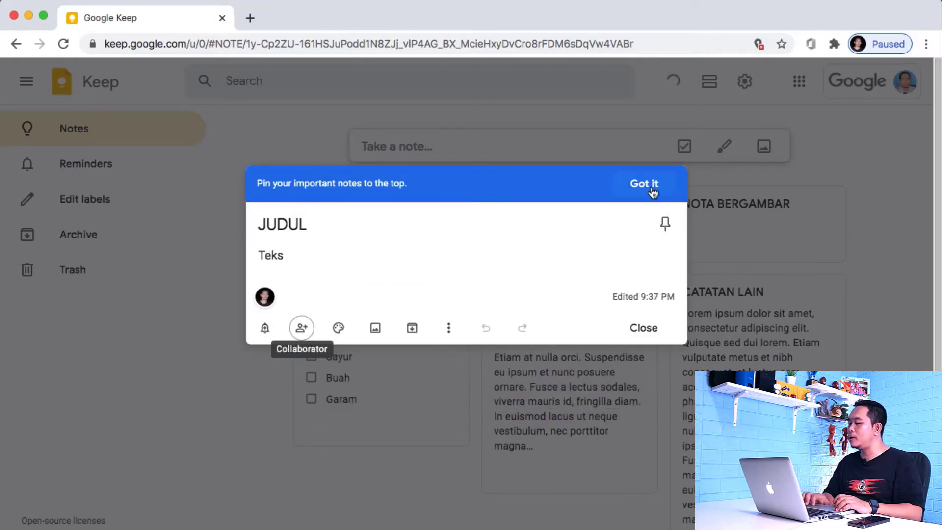
pyautogui.click(638, 329)
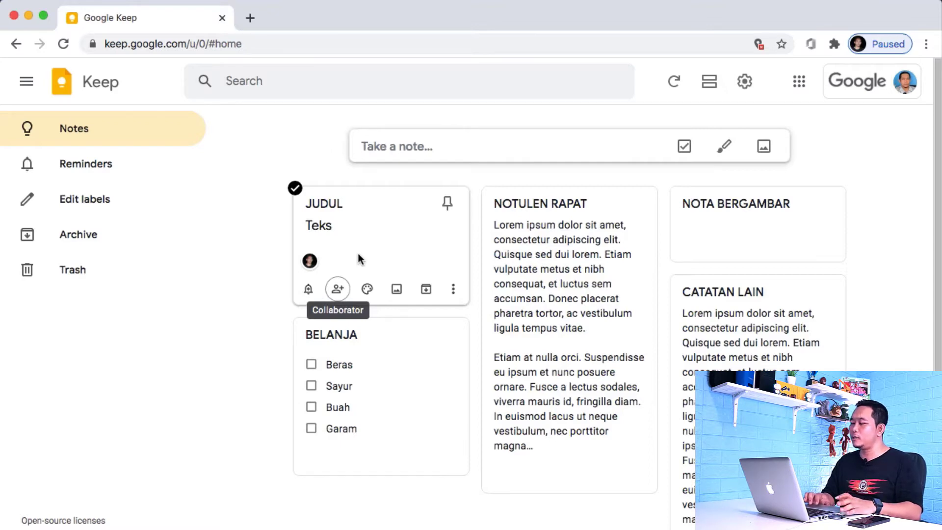
# Step: Set the JUDUL note's background colour to Blue
pyautogui.moveTo(368, 291)
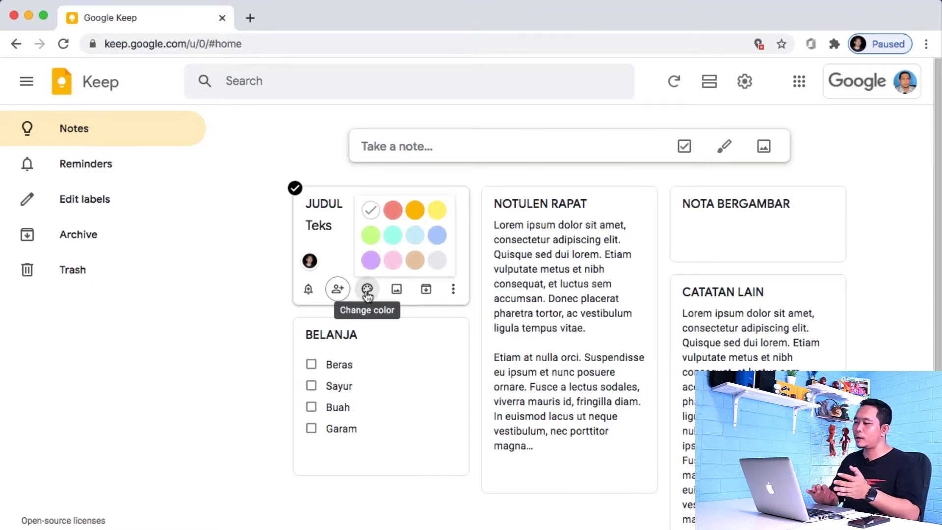
pyautogui.click(405, 239)
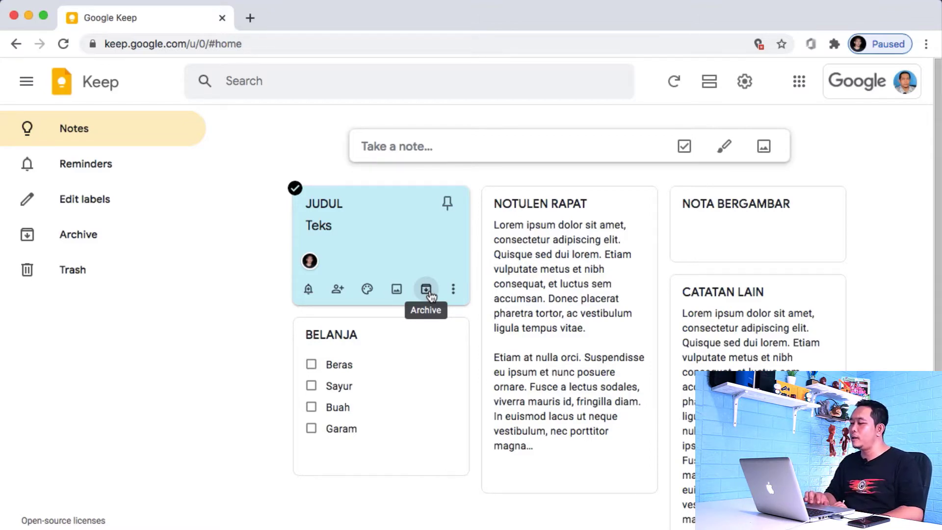
pyautogui.click(453, 294)
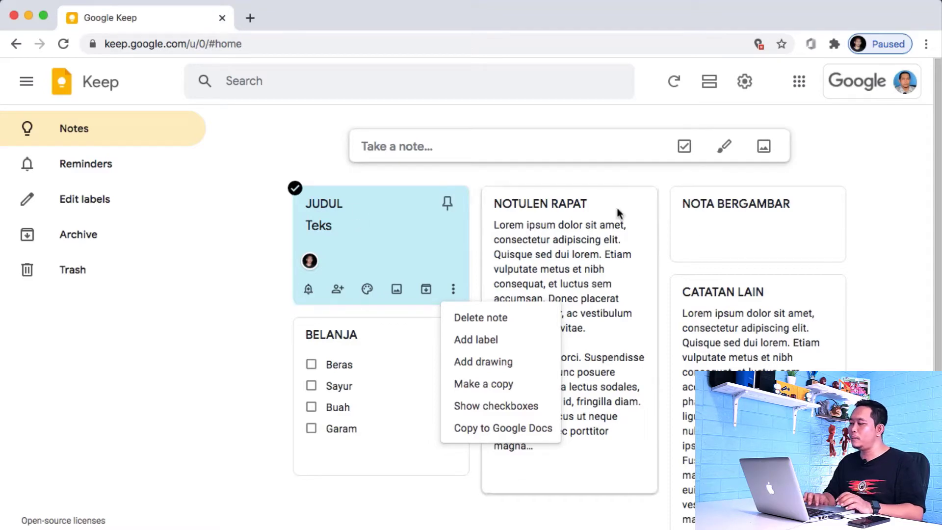
# Step: Close the JUDUL note's More menu without choosing any action
pyautogui.click(903, 240)
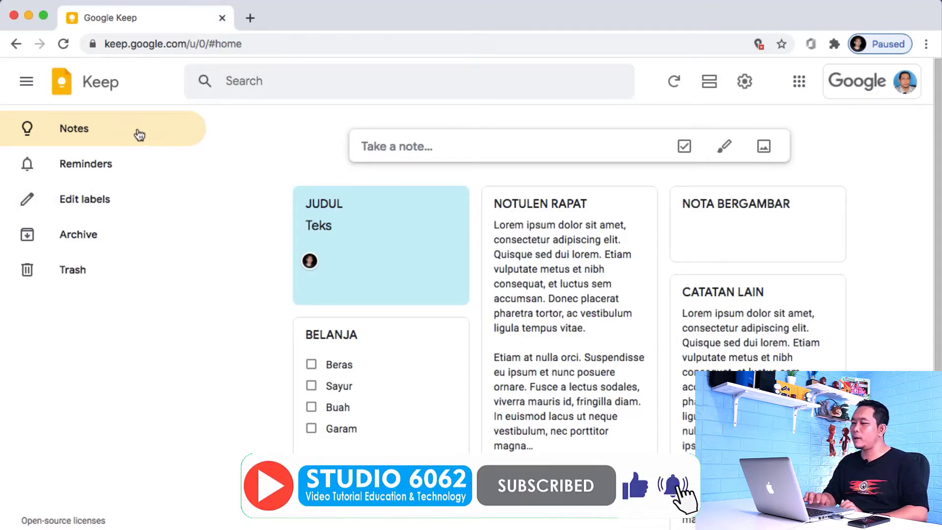
pyautogui.click(99, 170)
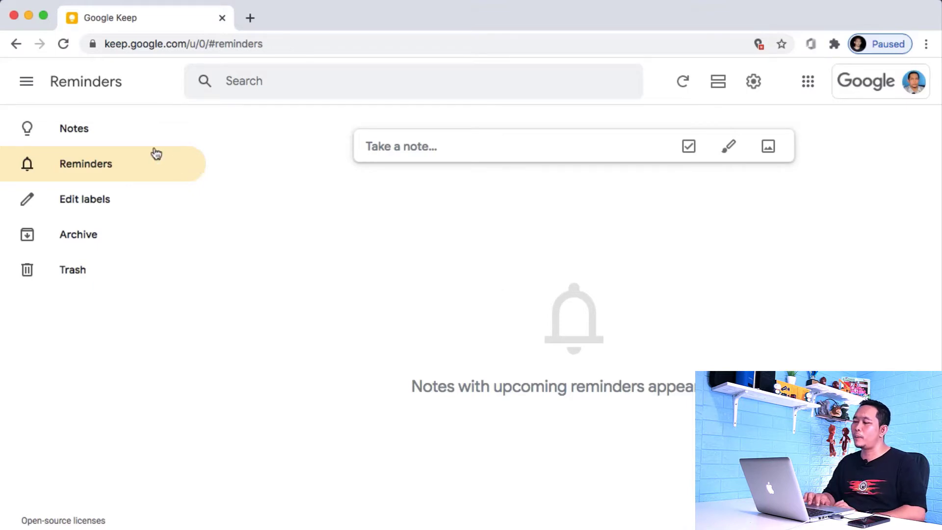
pyautogui.click(86, 125)
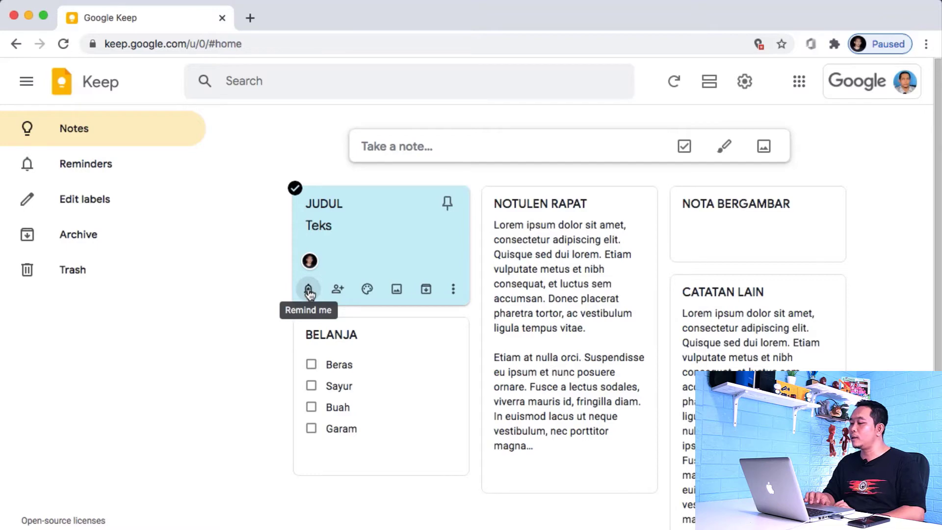
pyautogui.click(308, 291)
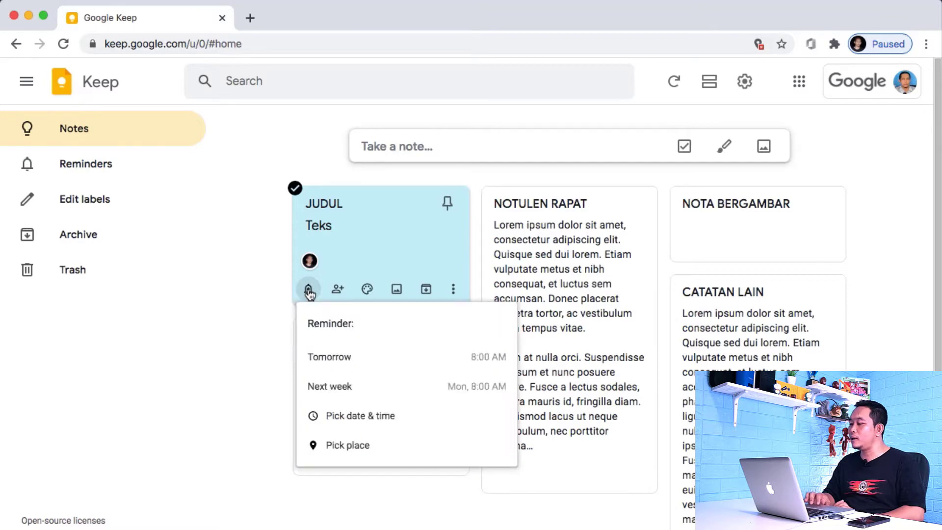
pyautogui.click(437, 358)
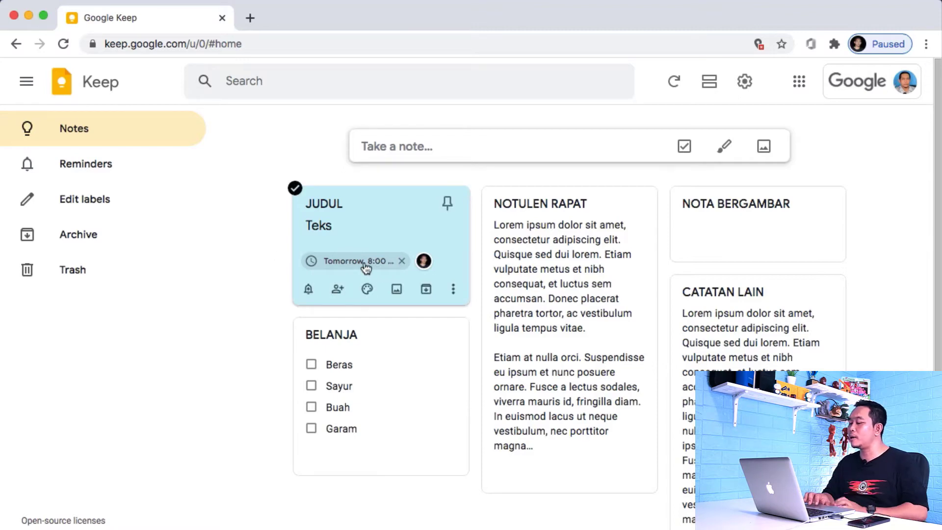
pyautogui.click(99, 165)
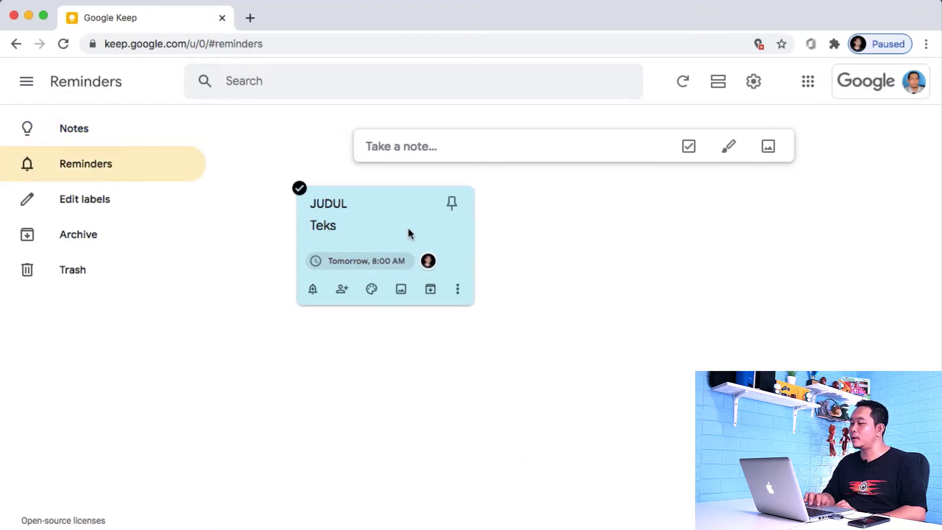
pyautogui.click(79, 130)
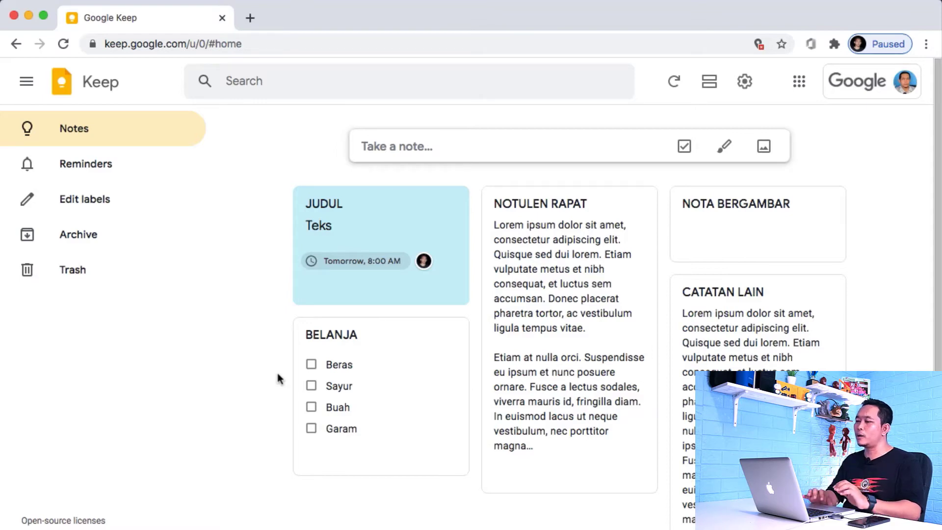
# Step: Create the labels Personal and Kerja through Edit labels
pyautogui.click(101, 199)
pyautogui.write('P')
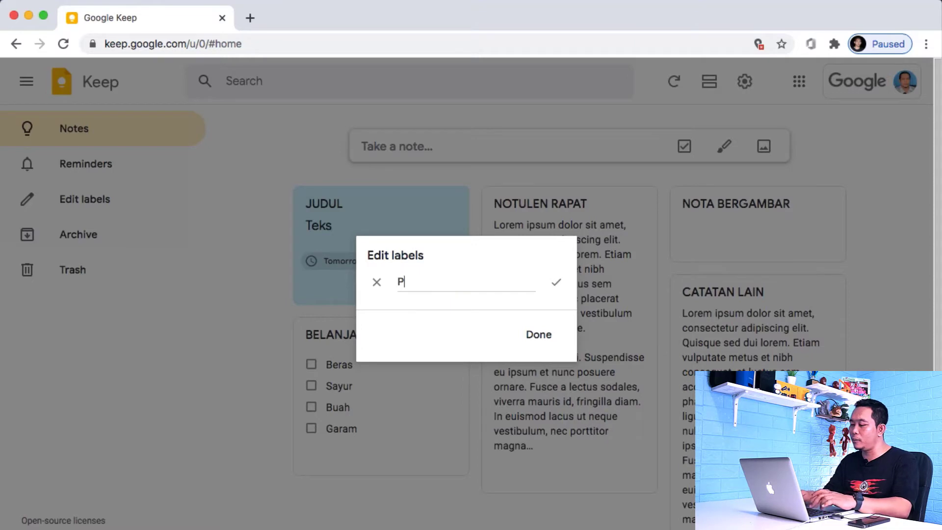
pyautogui.write('ersonal')
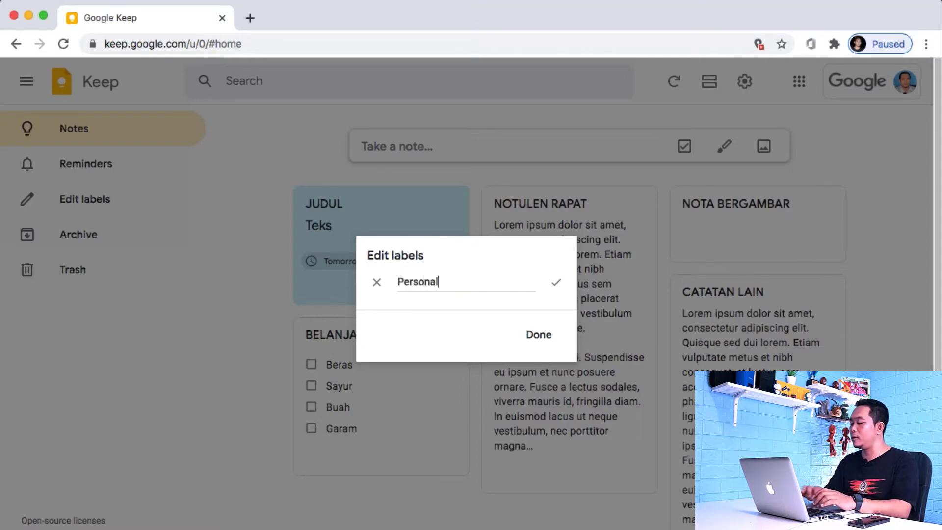
pyautogui.click(540, 336)
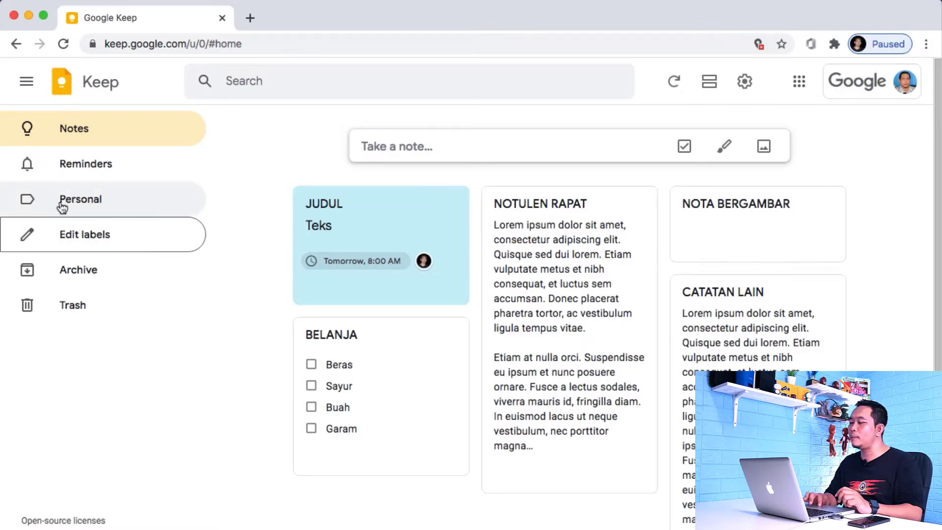
pyautogui.click(93, 239)
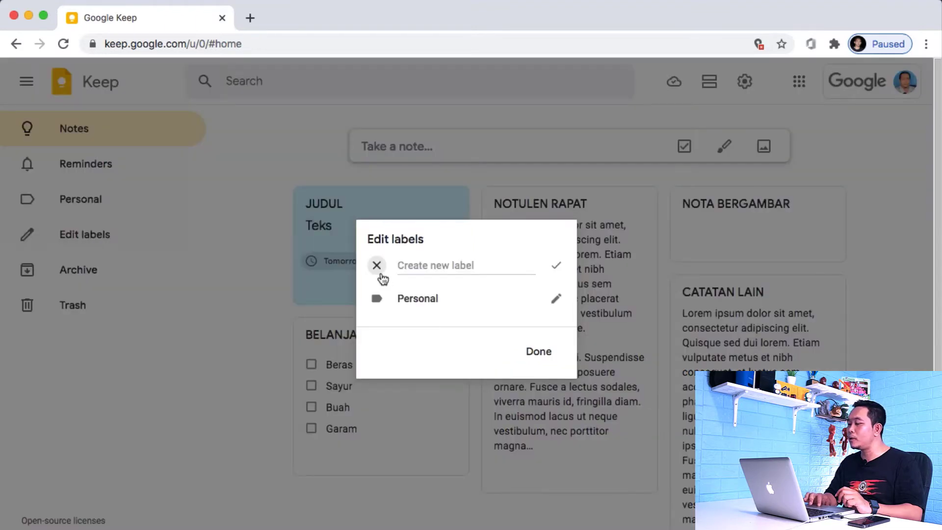
pyautogui.write('Ke')
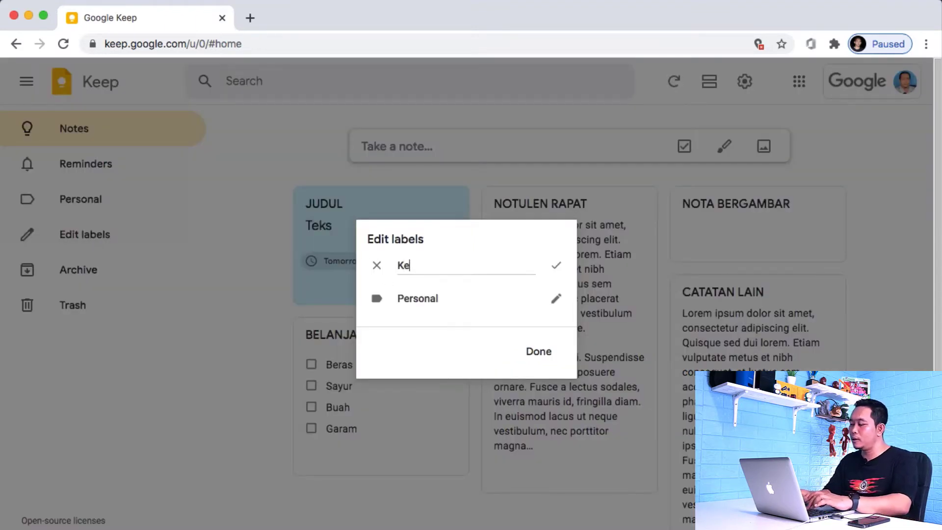
pyautogui.write('rja')
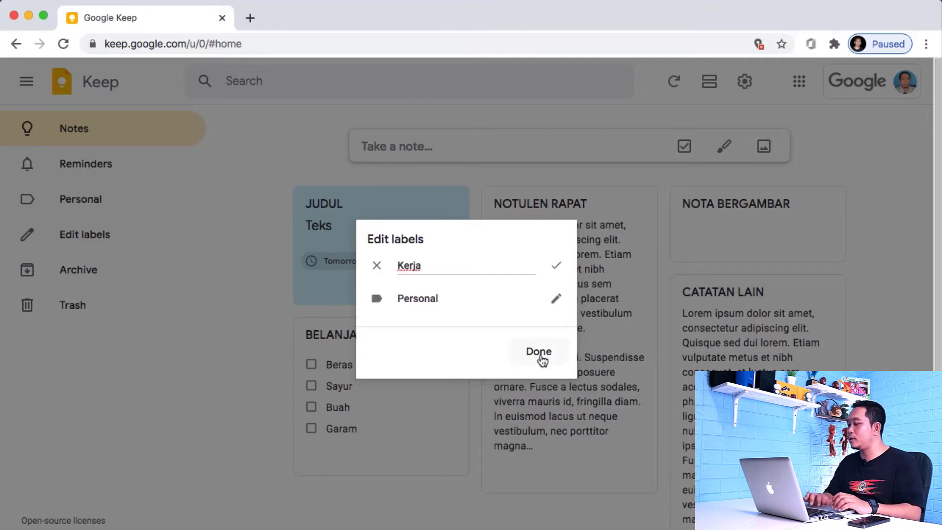
pyautogui.click(540, 355)
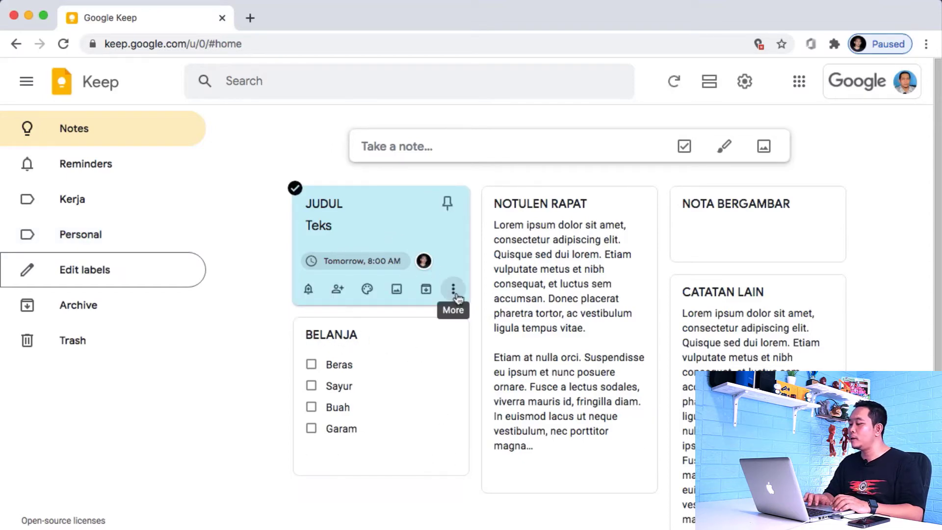
pyautogui.click(453, 288)
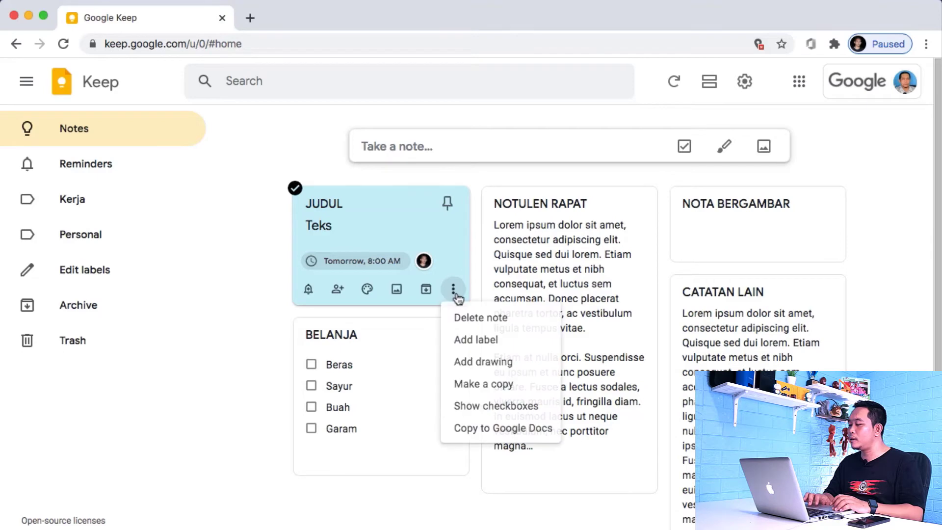
# Step: Tick the Personal label for the JUDUL note under Add label
pyautogui.click(480, 346)
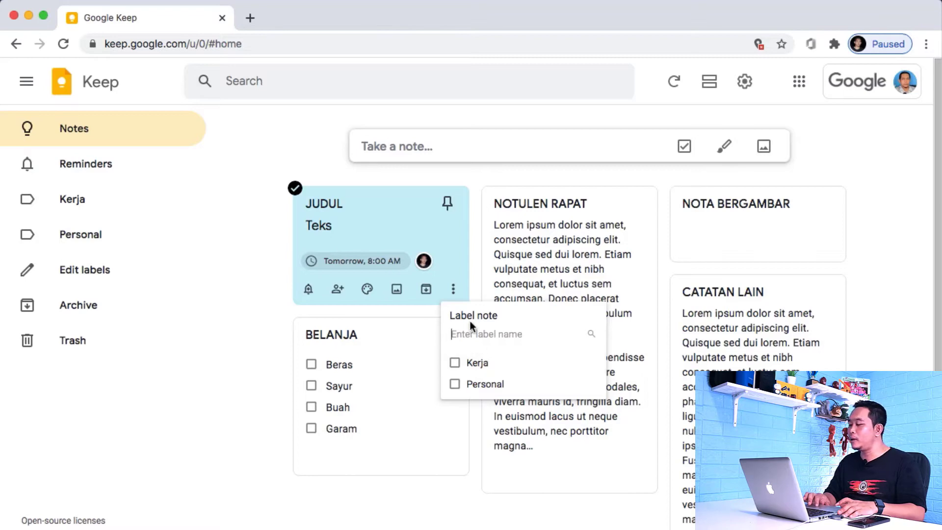
pyautogui.click(456, 386)
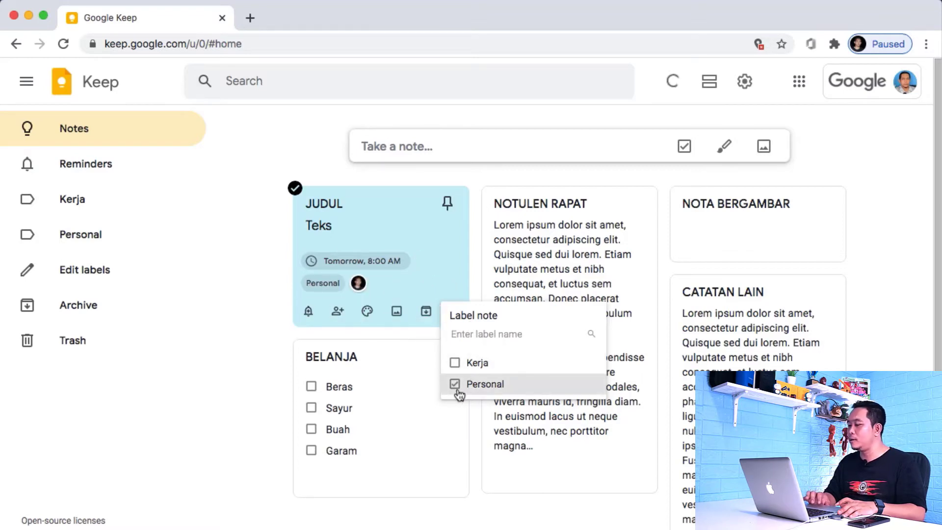
pyautogui.click(240, 300)
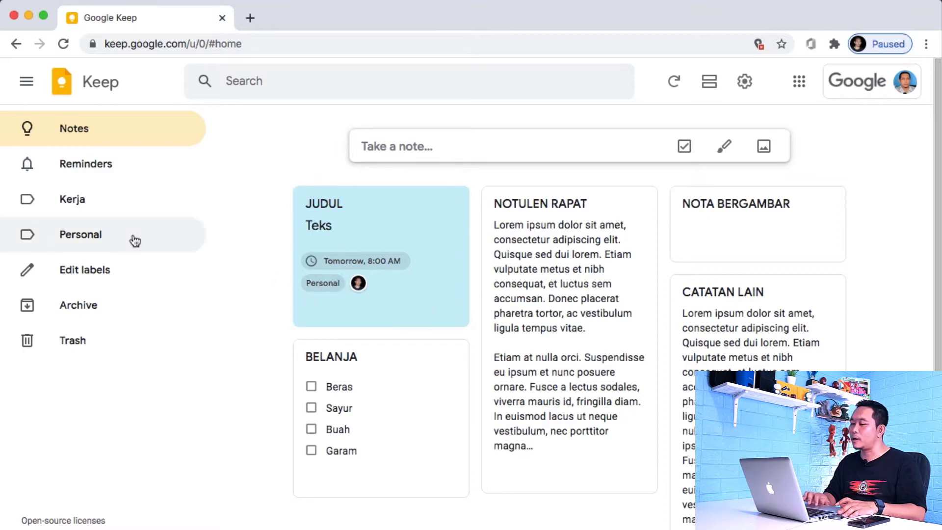
pyautogui.click(83, 240)
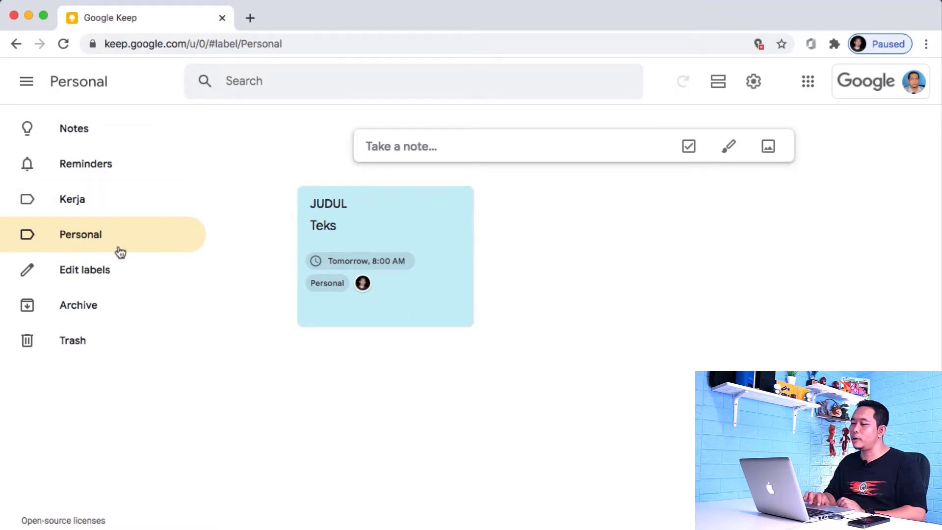
pyautogui.click(103, 271)
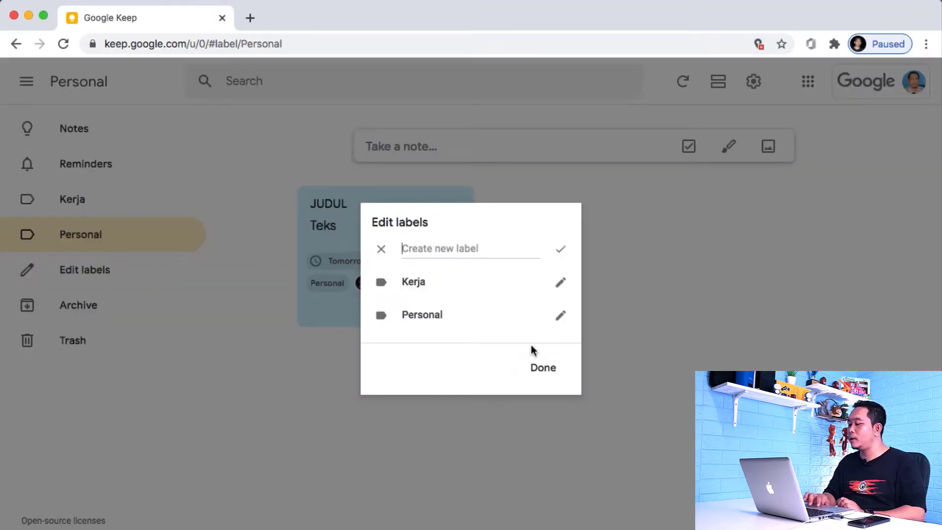
pyautogui.click(381, 249)
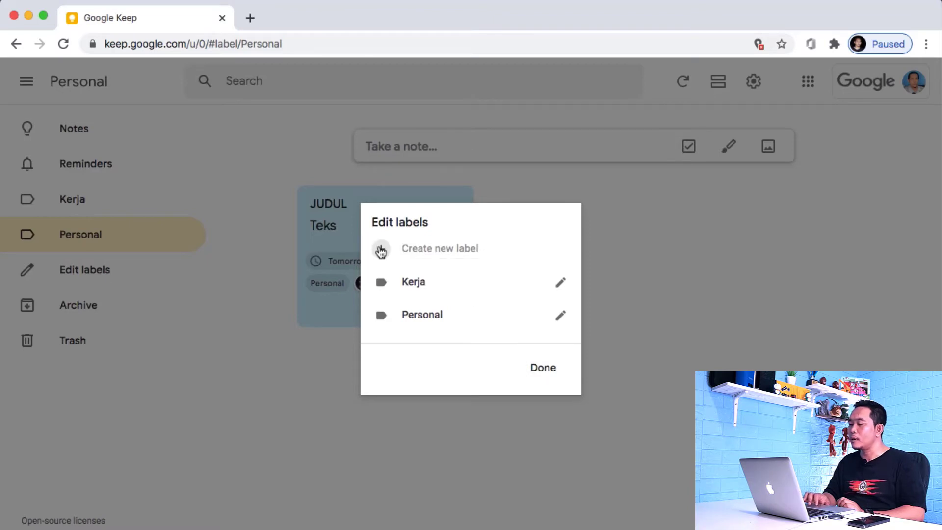
pyautogui.click(548, 367)
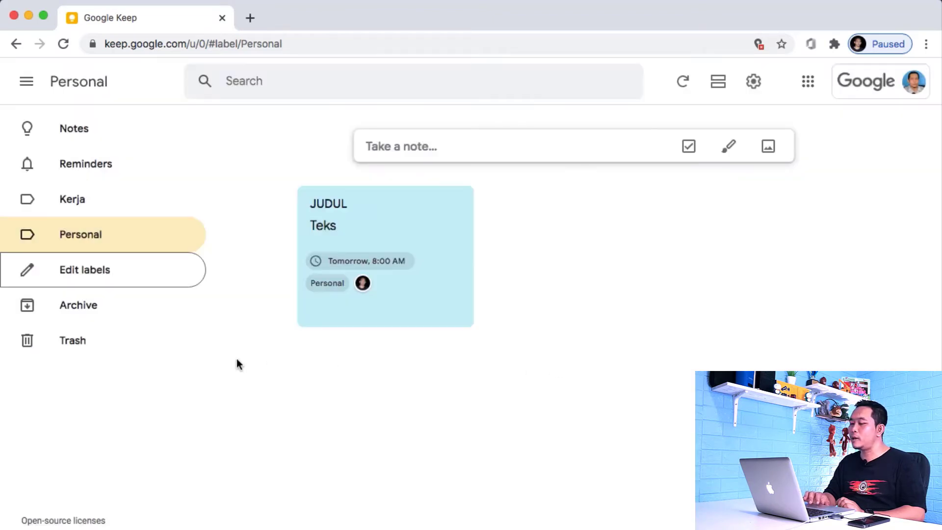
pyautogui.click(97, 306)
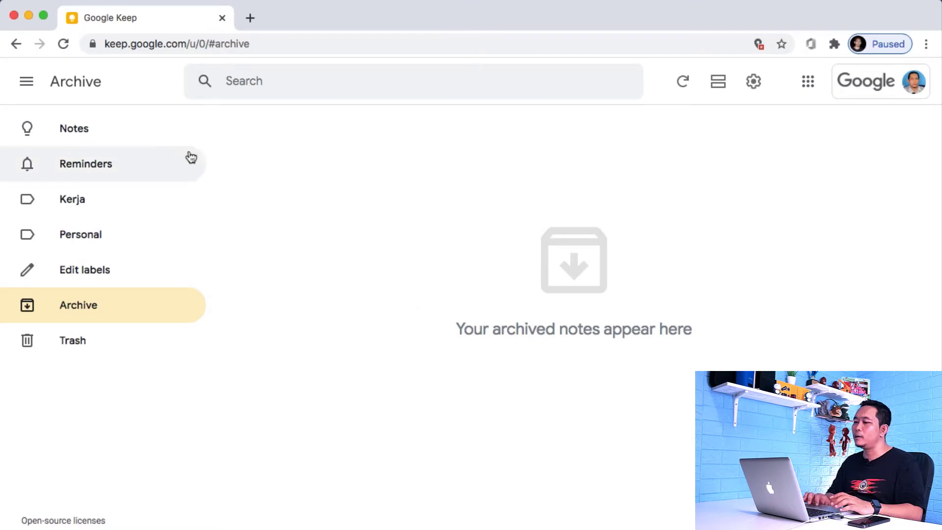
pyautogui.click(76, 127)
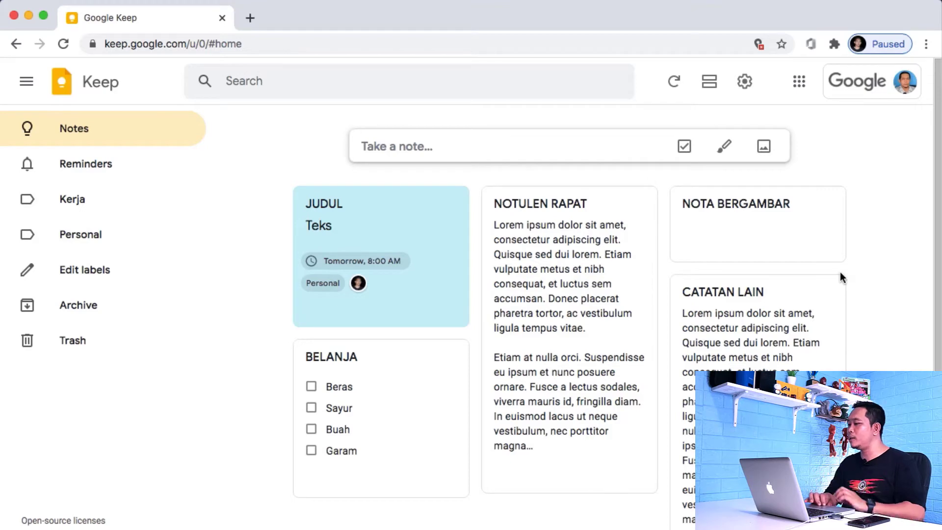
# Step: Move the JUDUL note into the Archive from its card
pyautogui.scroll(-2, 839, 273)
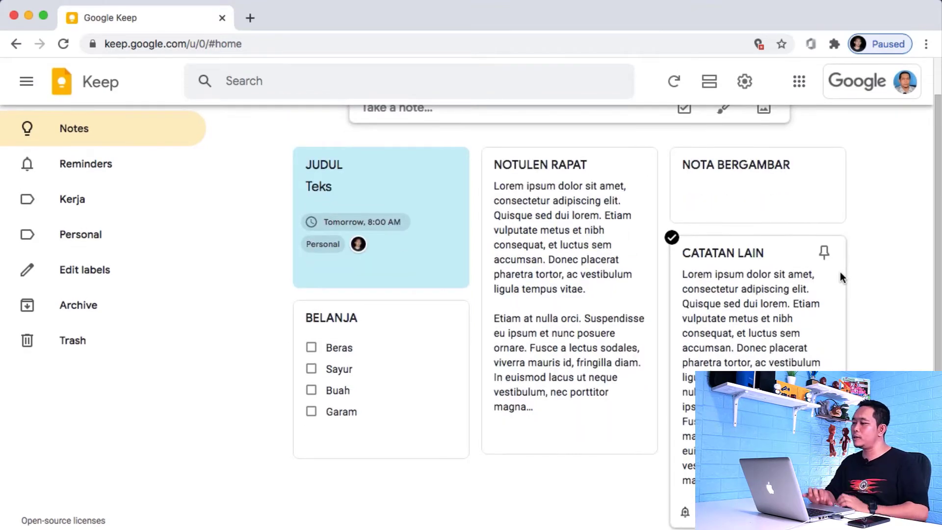
pyautogui.scroll(2, 840, 273)
pyautogui.scroll(-2, 840, 273)
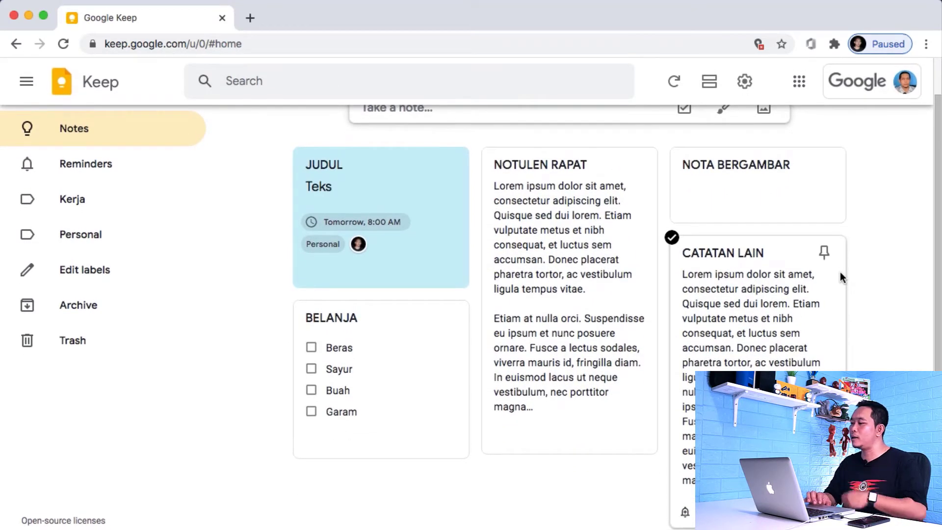
pyautogui.scroll(2, 841, 273)
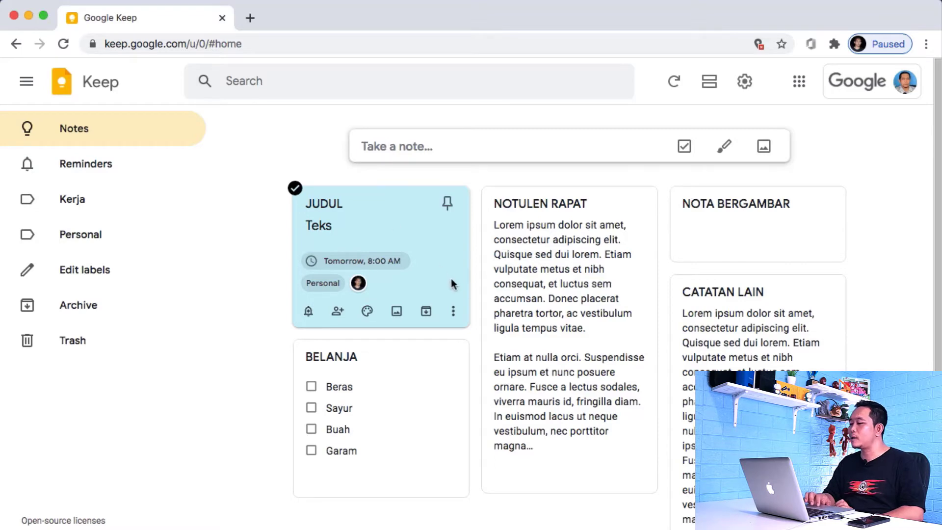
pyautogui.click(453, 311)
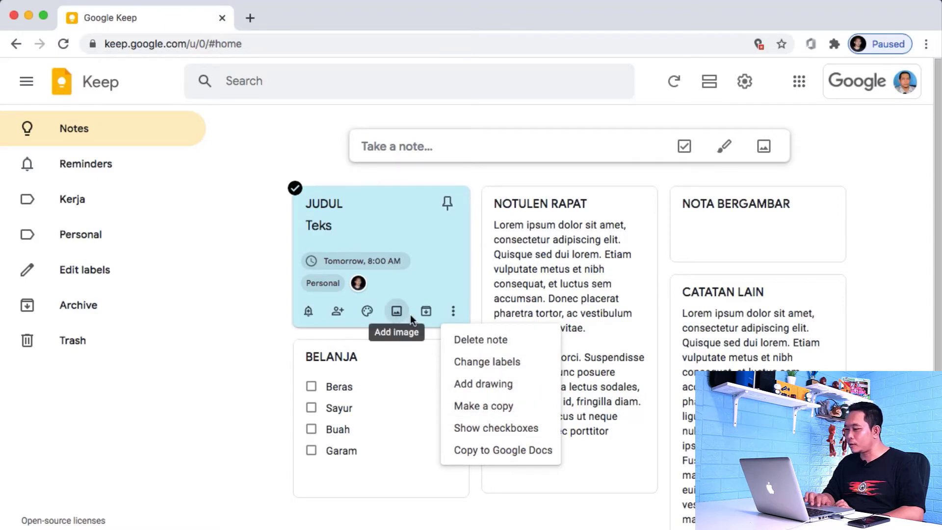
pyautogui.click(425, 312)
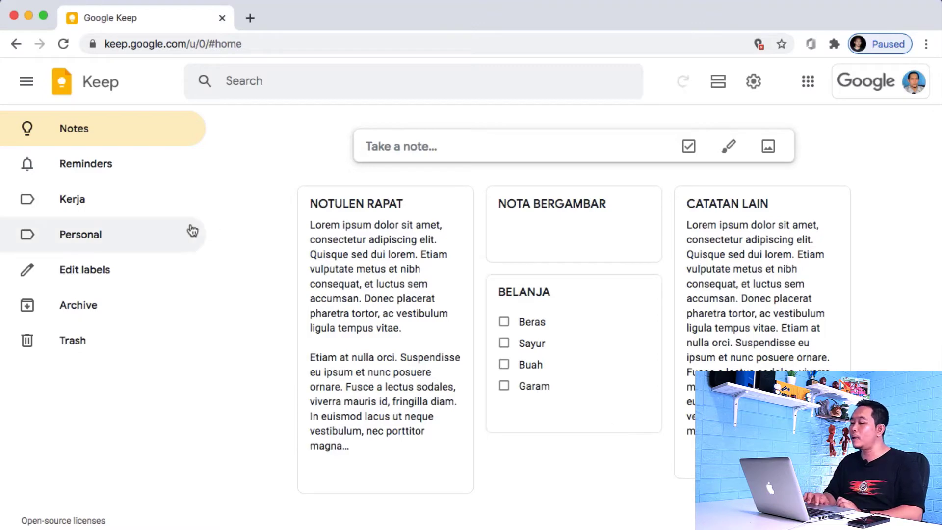
pyautogui.click(88, 242)
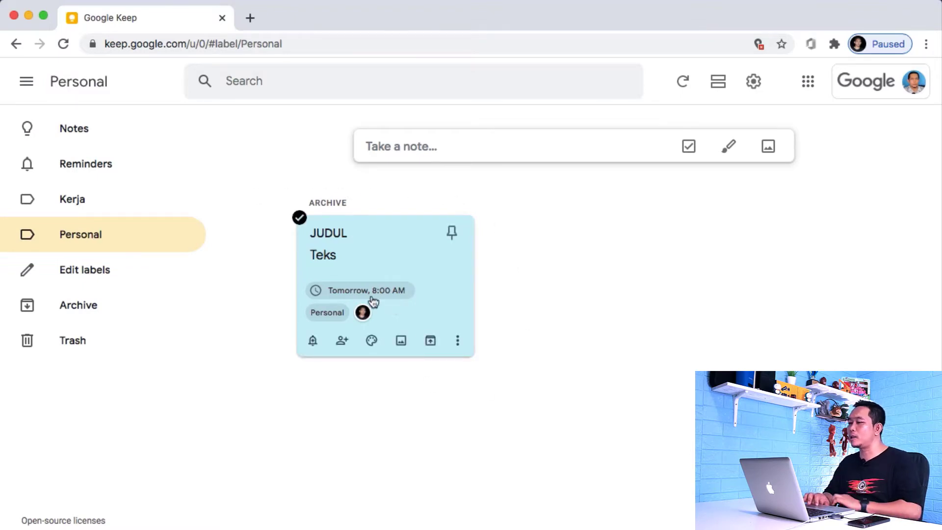
pyautogui.click(91, 127)
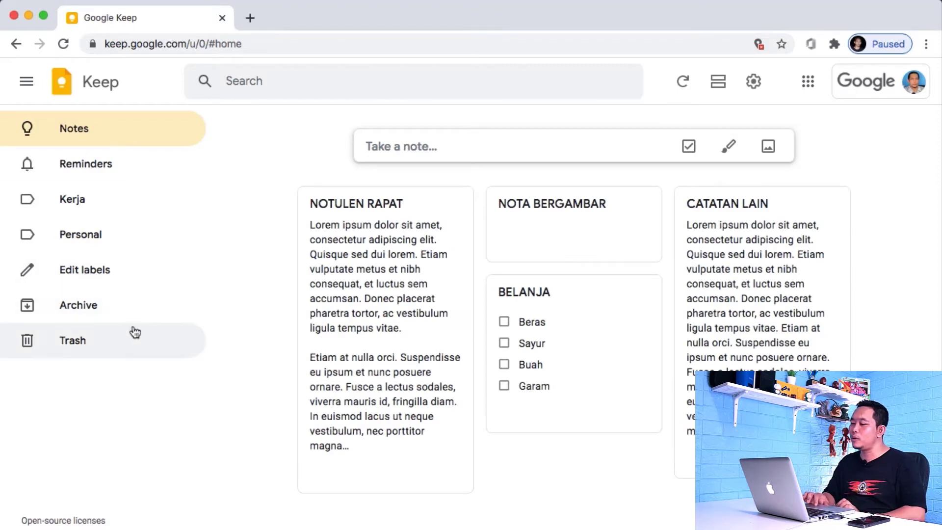
pyautogui.click(90, 309)
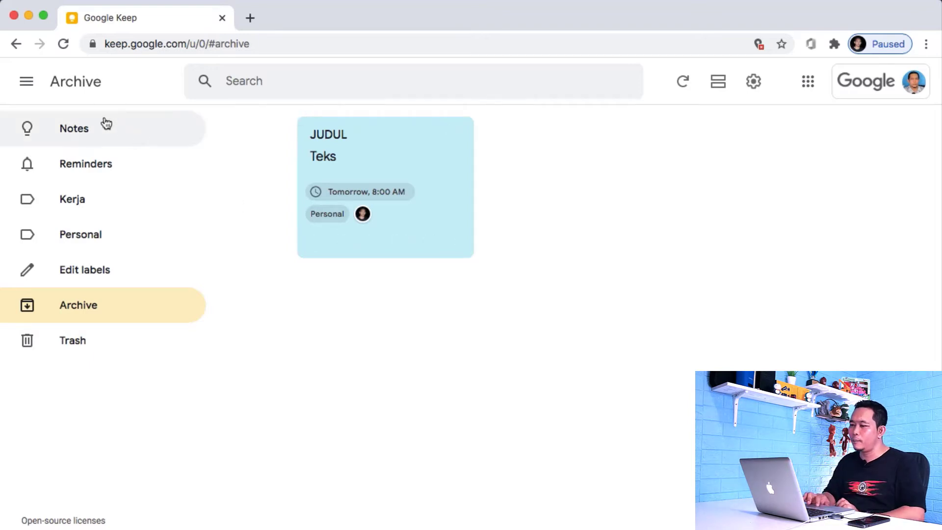
pyautogui.click(83, 132)
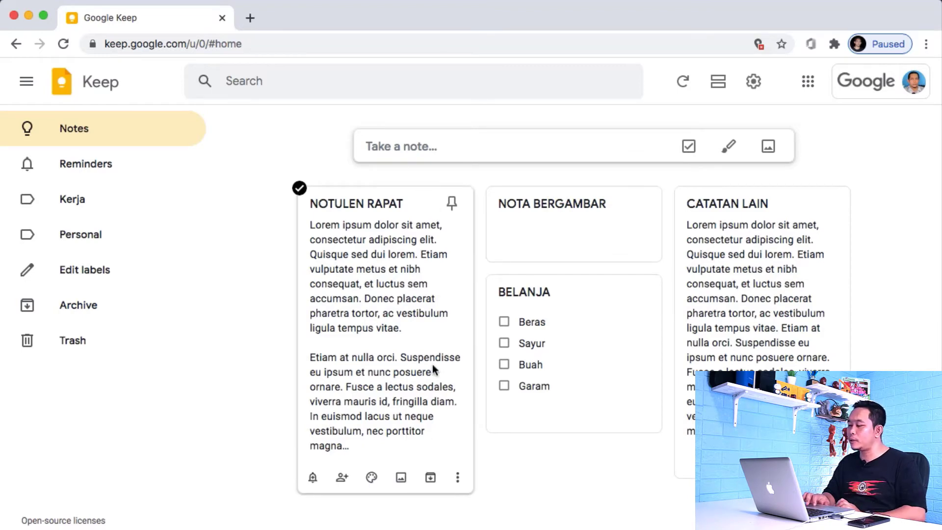
# Step: Tag NOTULEN RAPAT with the Kerja label, archive it and dismiss the confirmation
pyautogui.click(457, 477)
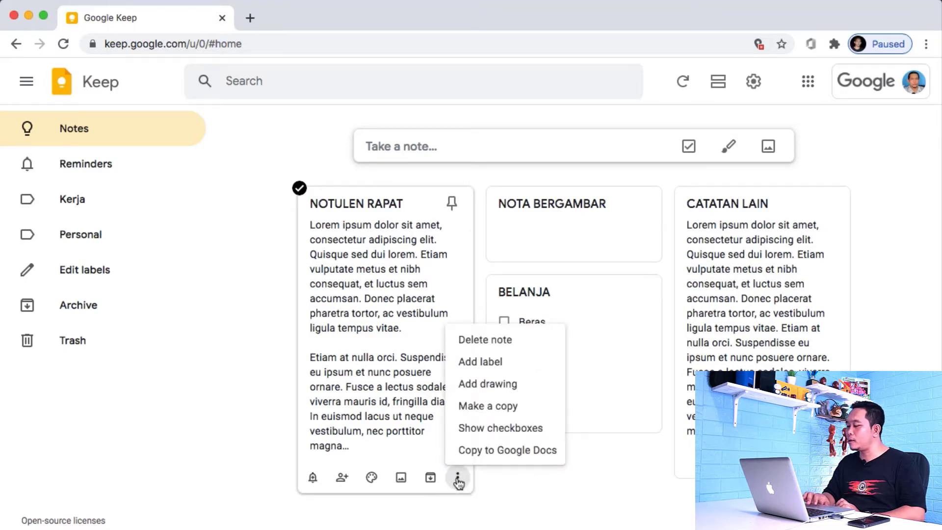
pyautogui.click(475, 360)
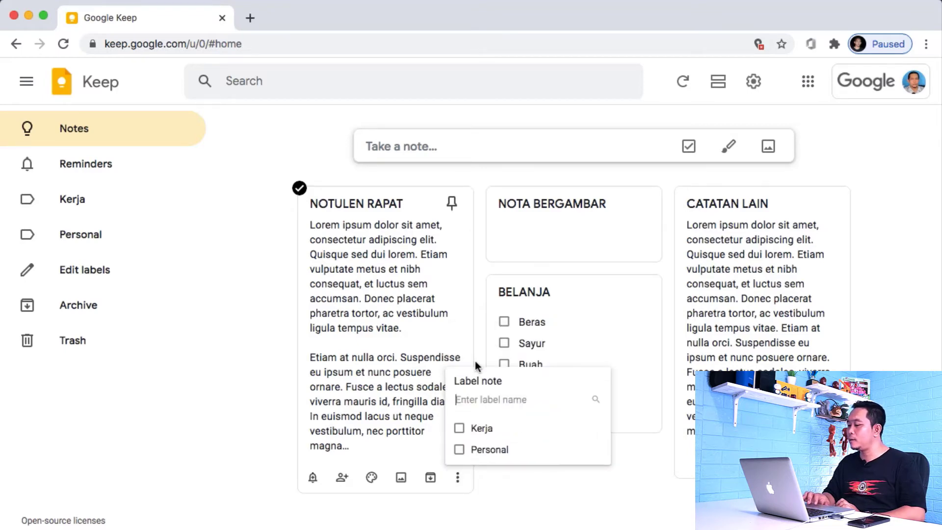
pyautogui.click(460, 429)
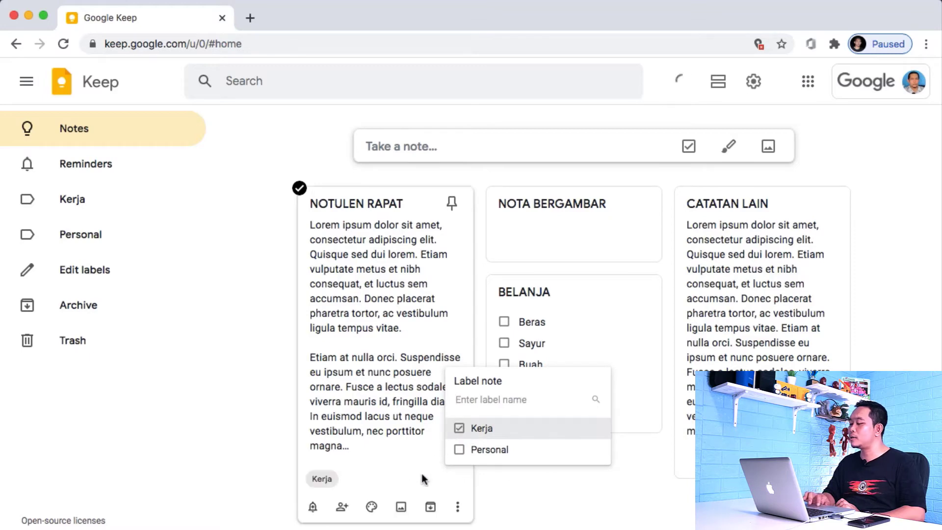
pyautogui.click(430, 507)
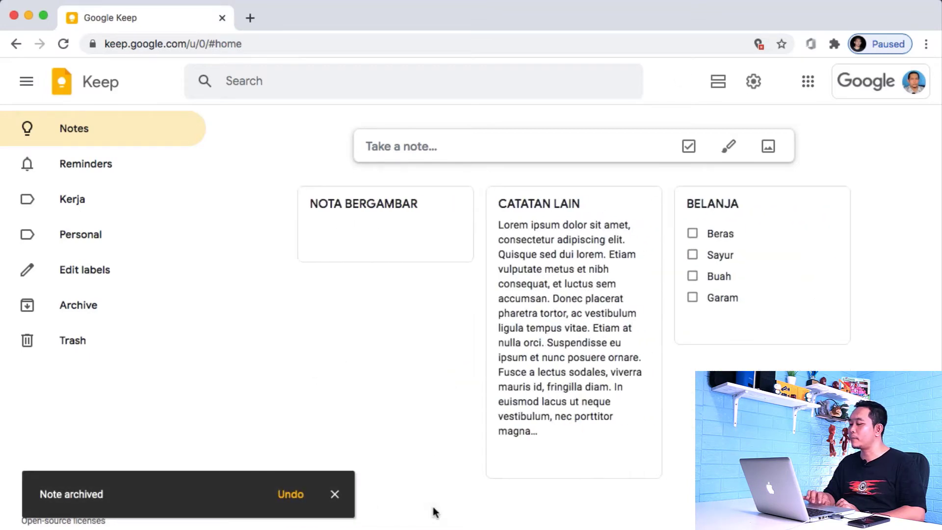
pyautogui.click(336, 494)
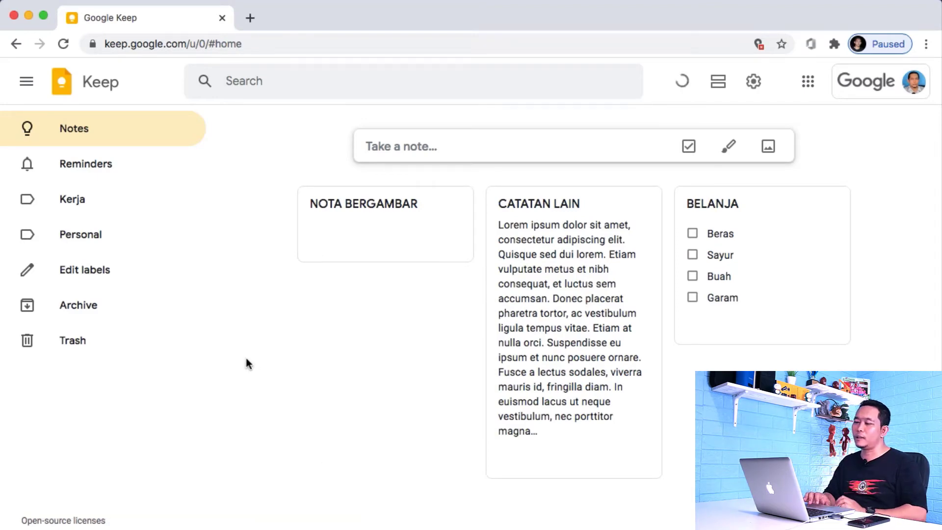
# Step: Switch between the Kerja label view and the Archive, ending on the archived notes
pyautogui.click(82, 205)
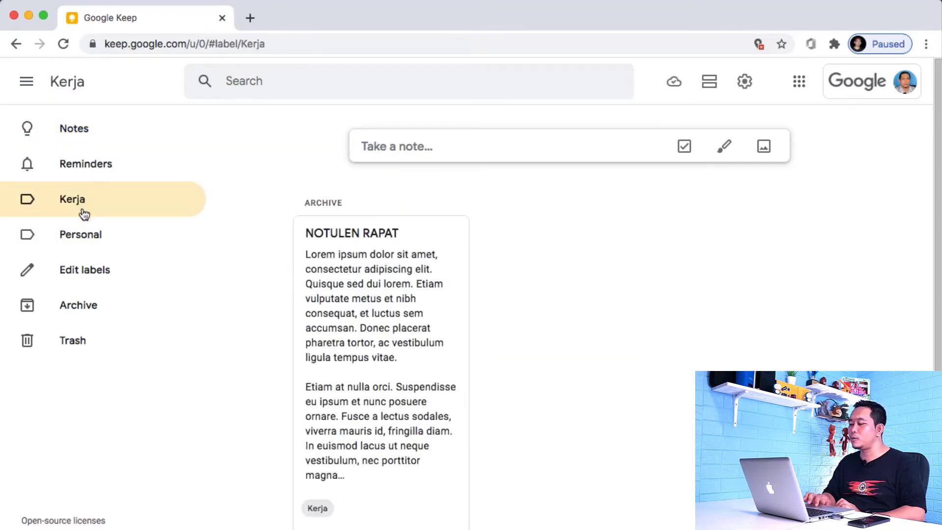
pyautogui.click(100, 306)
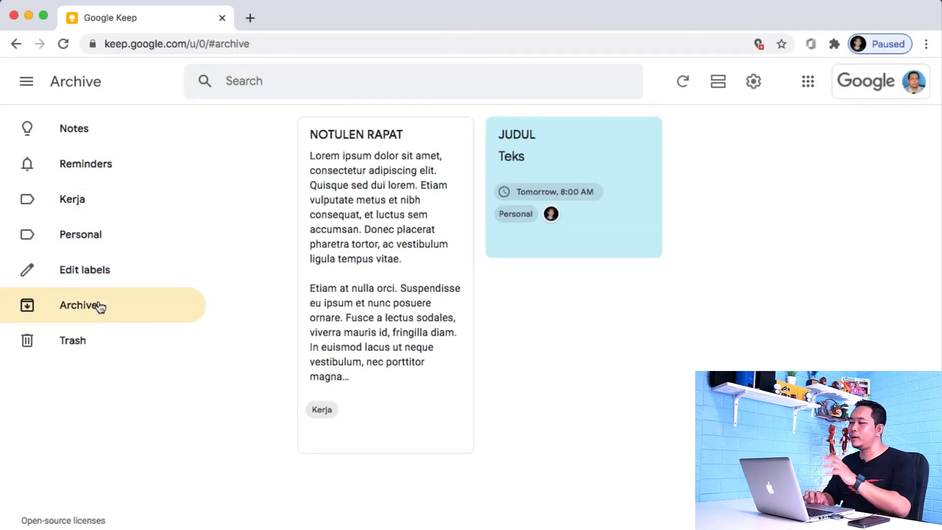
pyautogui.click(88, 203)
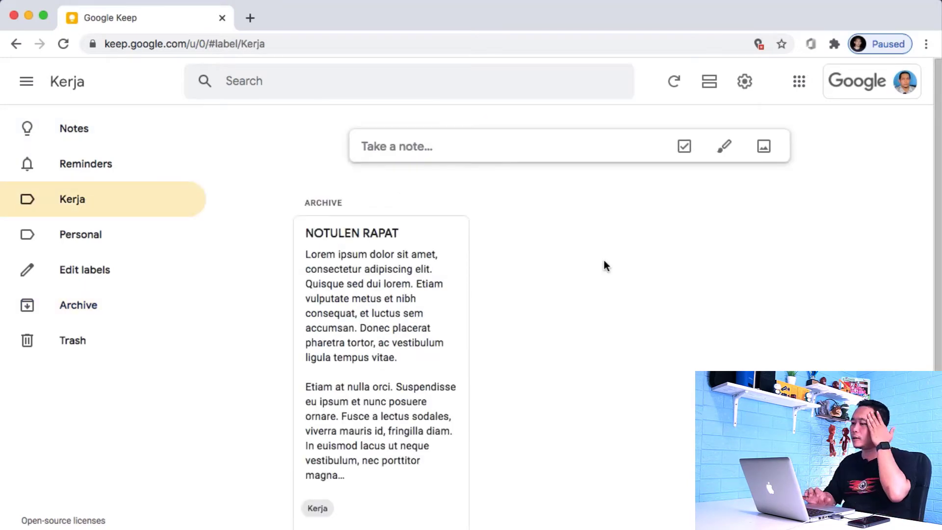
pyautogui.click(79, 310)
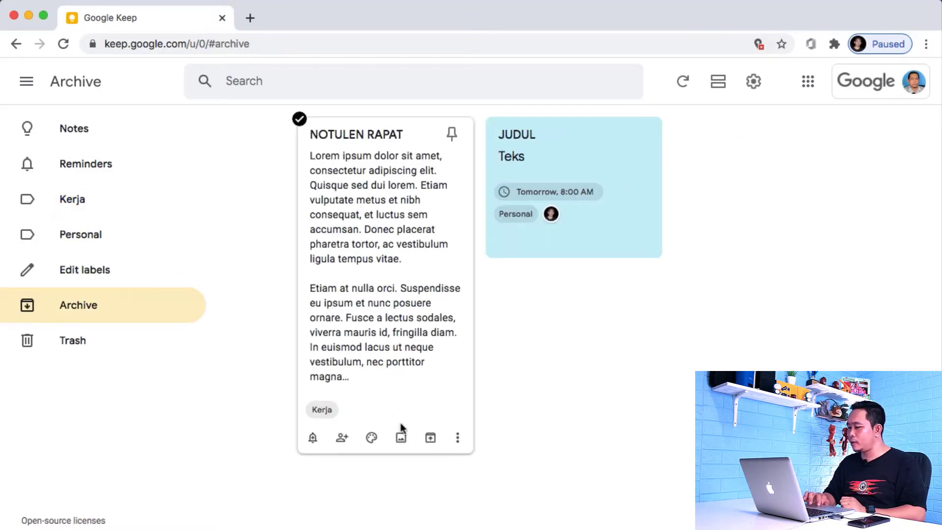
# Step: Unarchive NOTULEN RAPAT and go back to the Notes page, where it keeps its Kerja label
pyautogui.click(431, 438)
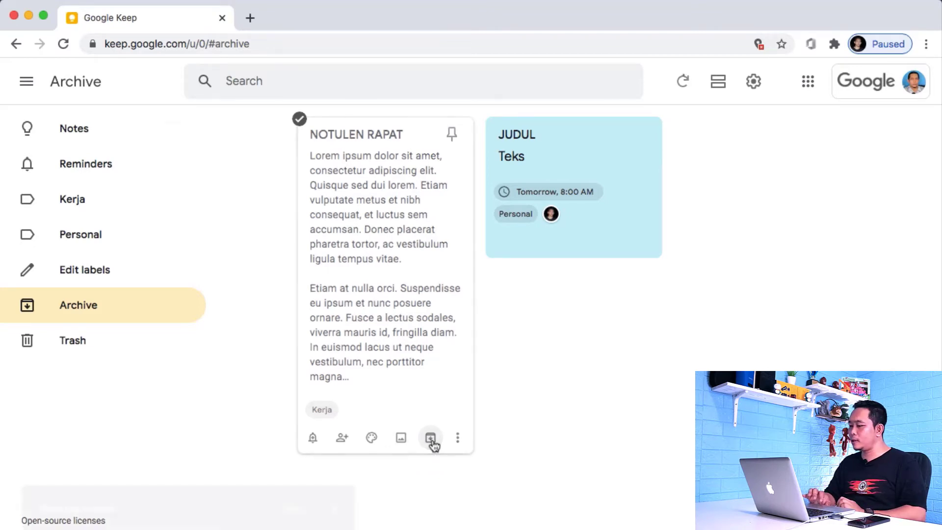
pyautogui.click(80, 131)
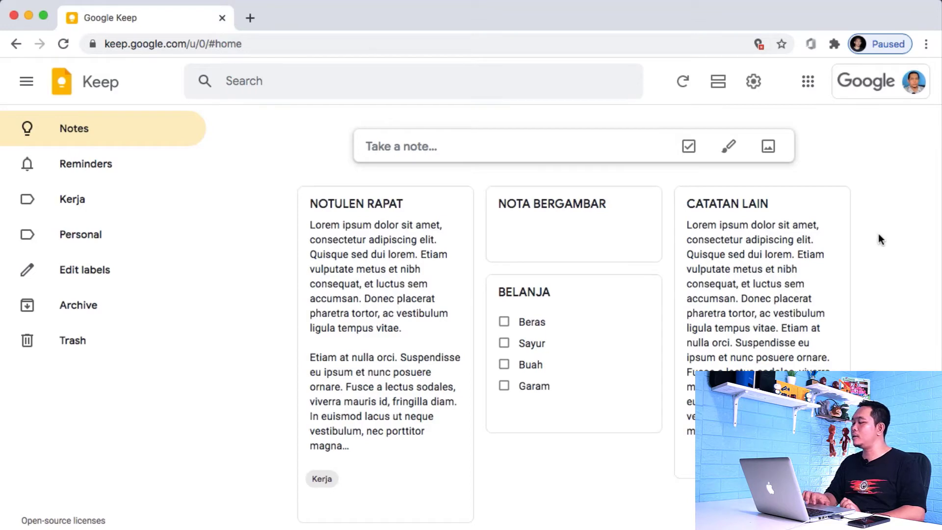
pyautogui.click(722, 85)
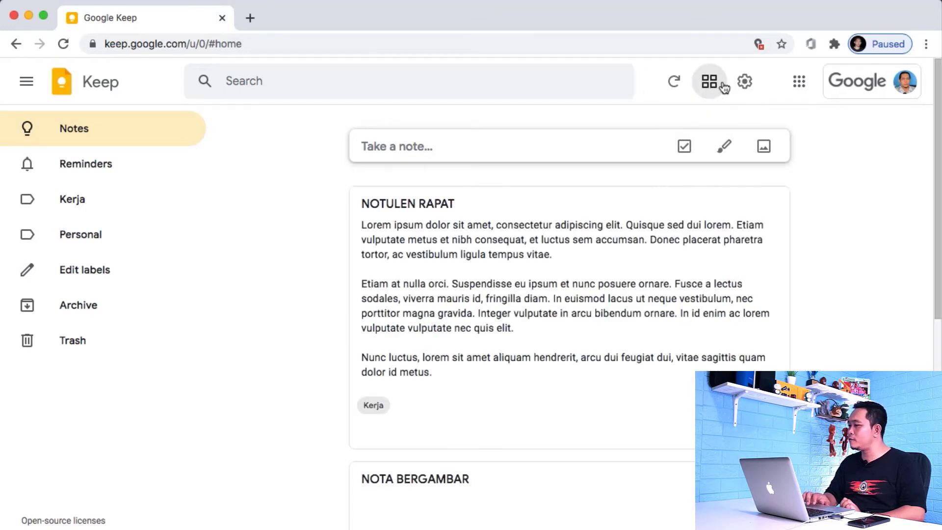
pyautogui.scroll(-3, 664, 280)
pyautogui.scroll(-5, 664, 281)
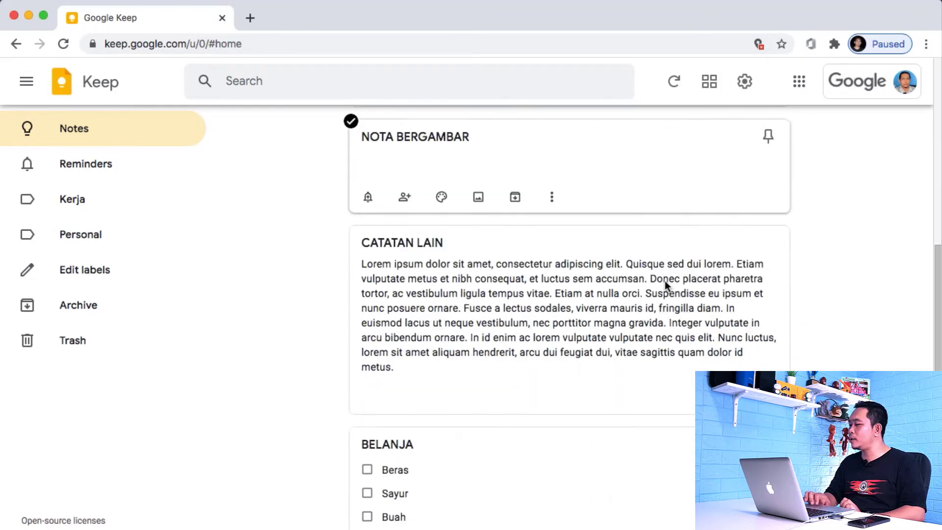
pyautogui.scroll(8, 664, 281)
pyautogui.scroll(1, 664, 281)
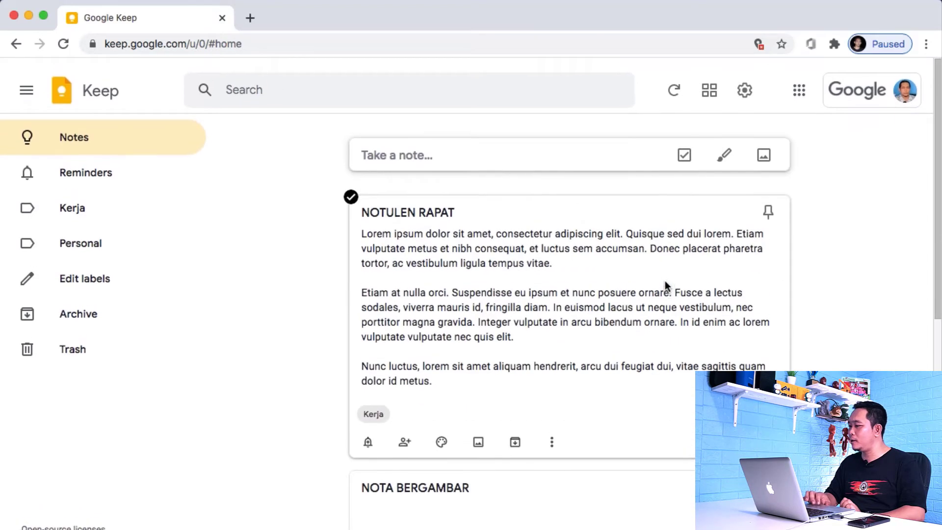
pyautogui.click(711, 94)
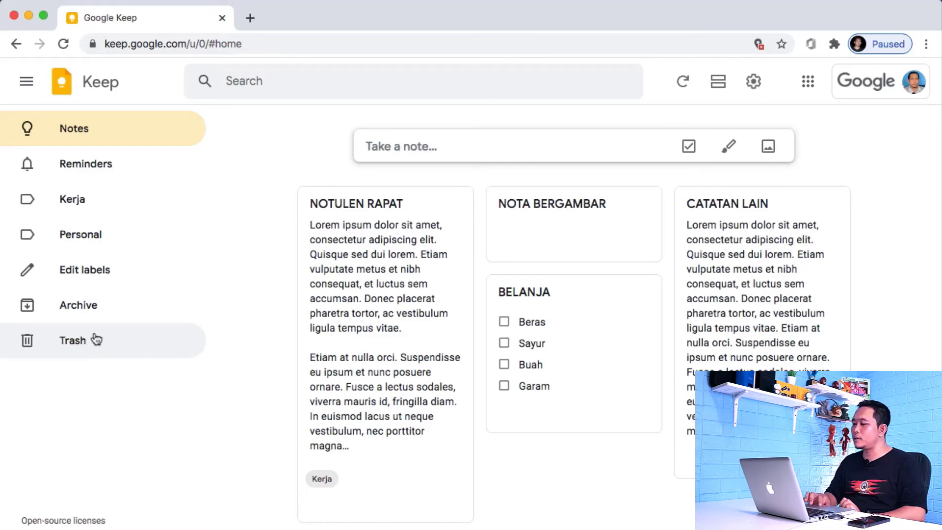
pyautogui.moveTo(452, 198)
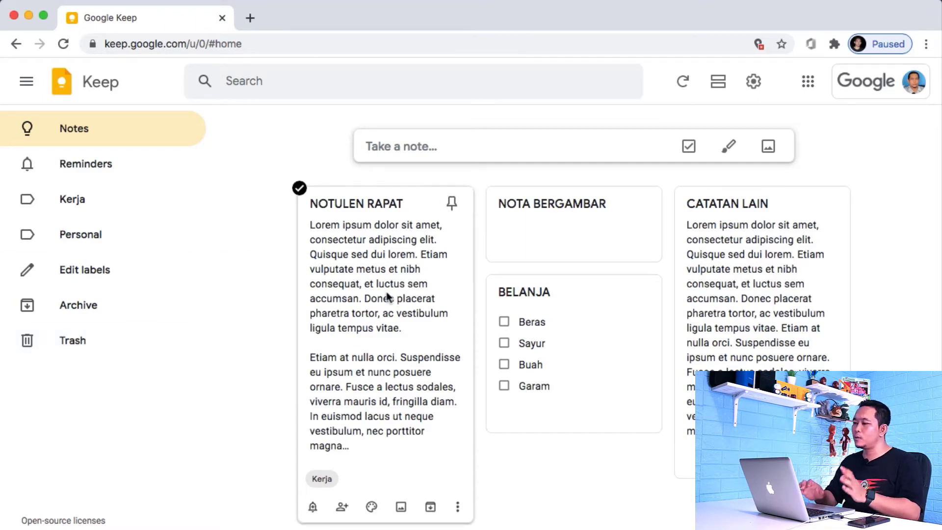
pyautogui.moveTo(579, 278)
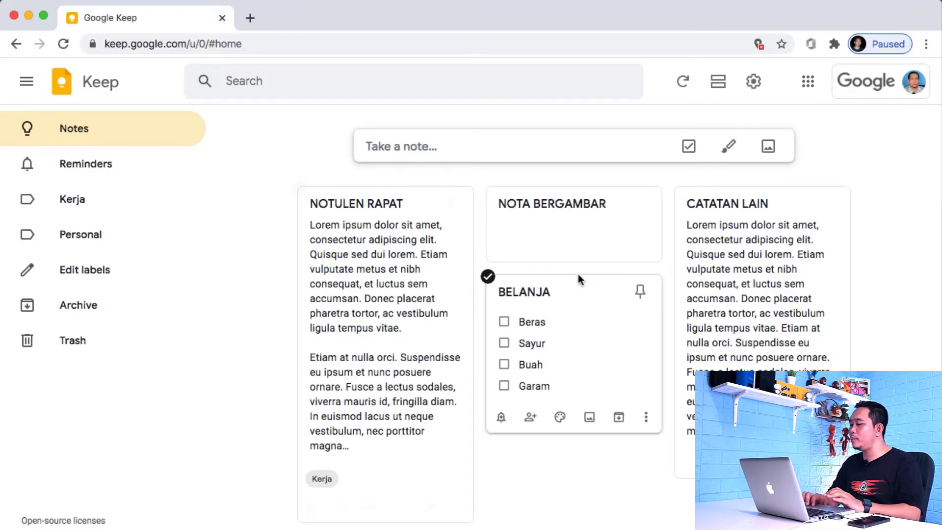
pyautogui.click(645, 246)
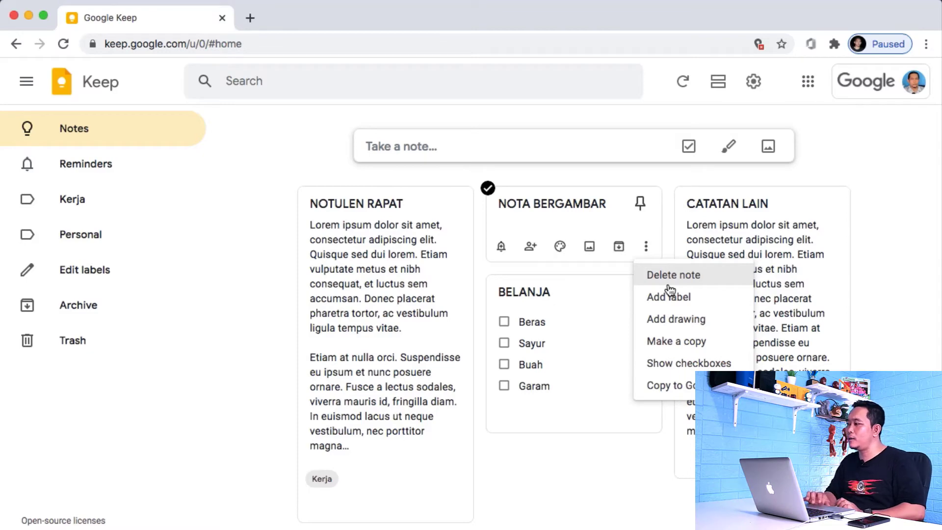
pyautogui.click(879, 360)
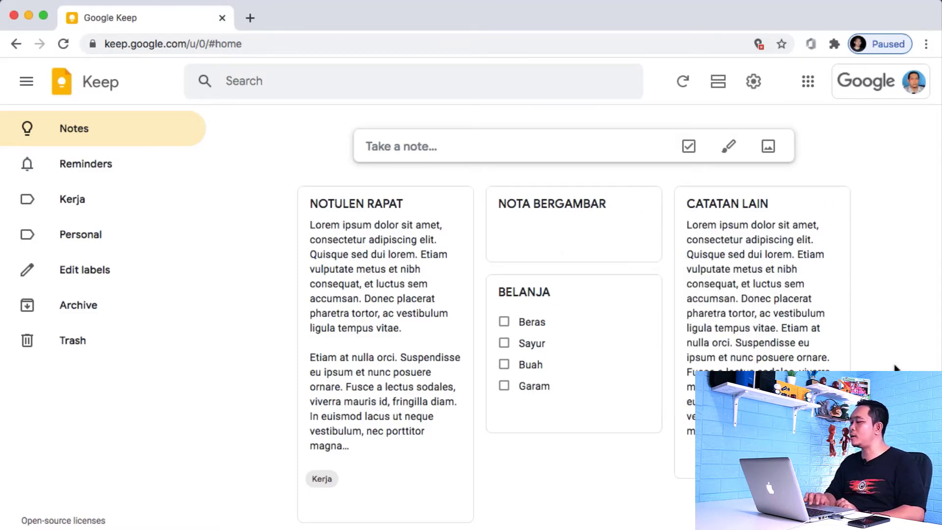
pyautogui.moveTo(362, 291)
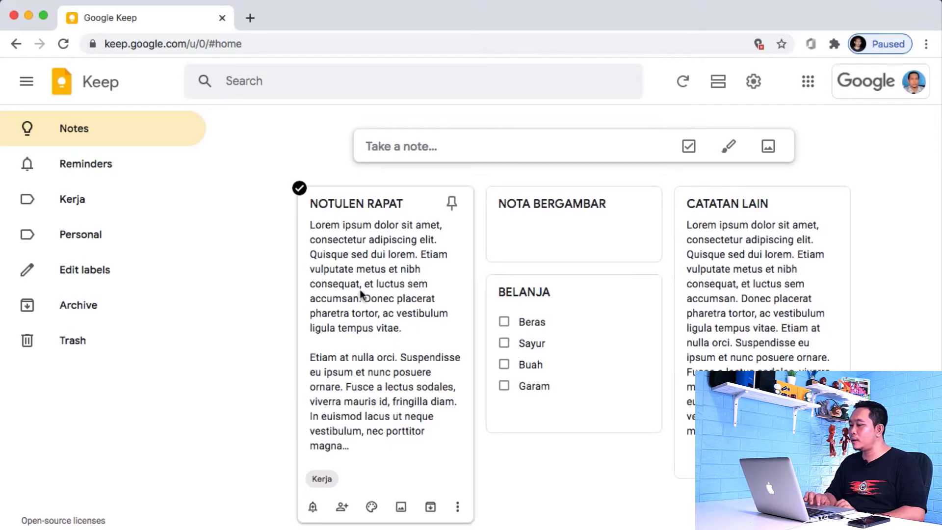
# Step: Open and close NOTULEN RAPAT unchanged, then copy it to Google Docs and open the copy
pyautogui.click(400, 310)
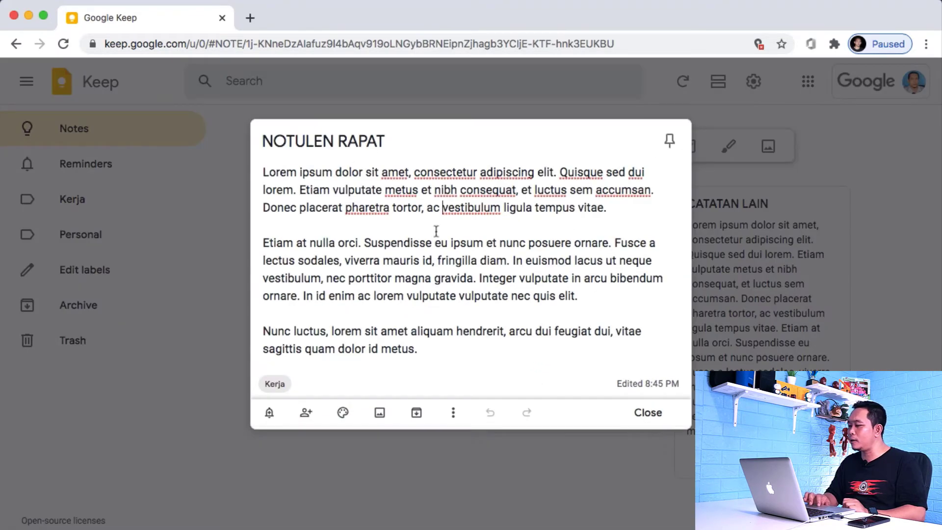
pyautogui.click(648, 413)
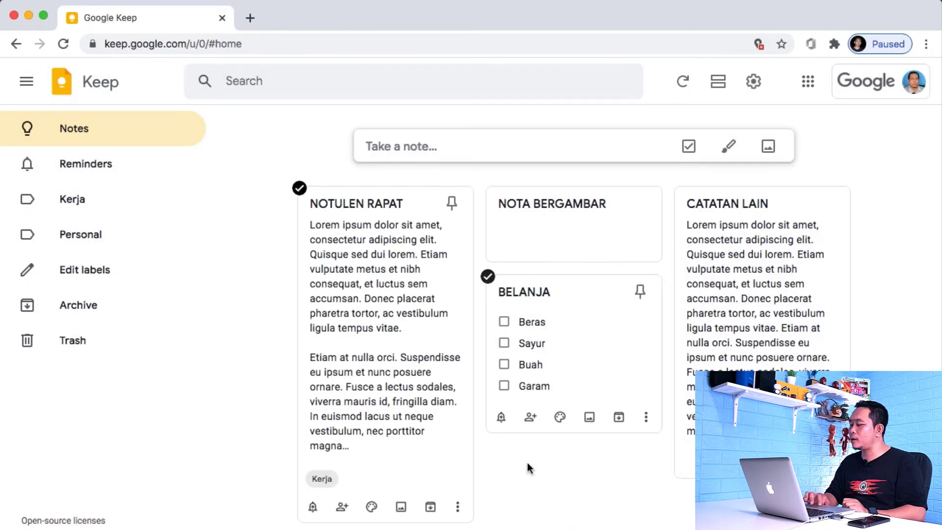
pyautogui.click(458, 507)
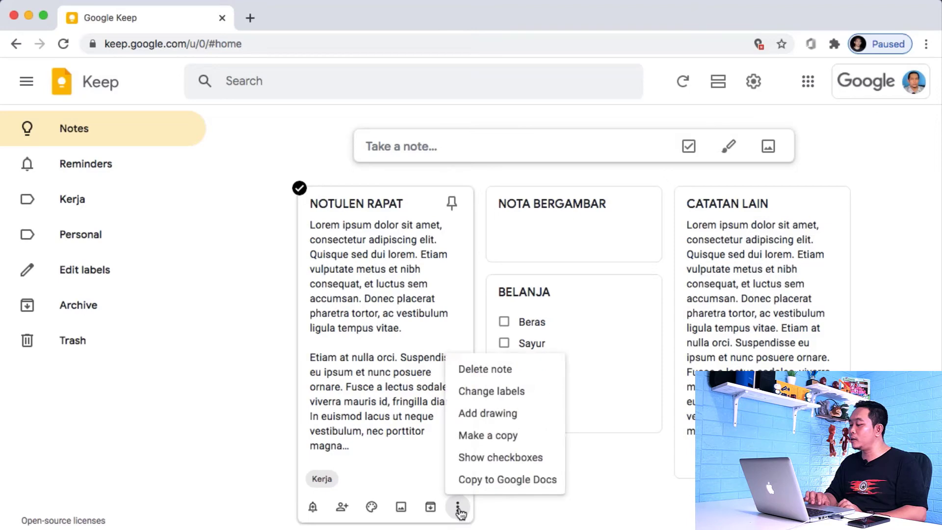
pyautogui.click(506, 483)
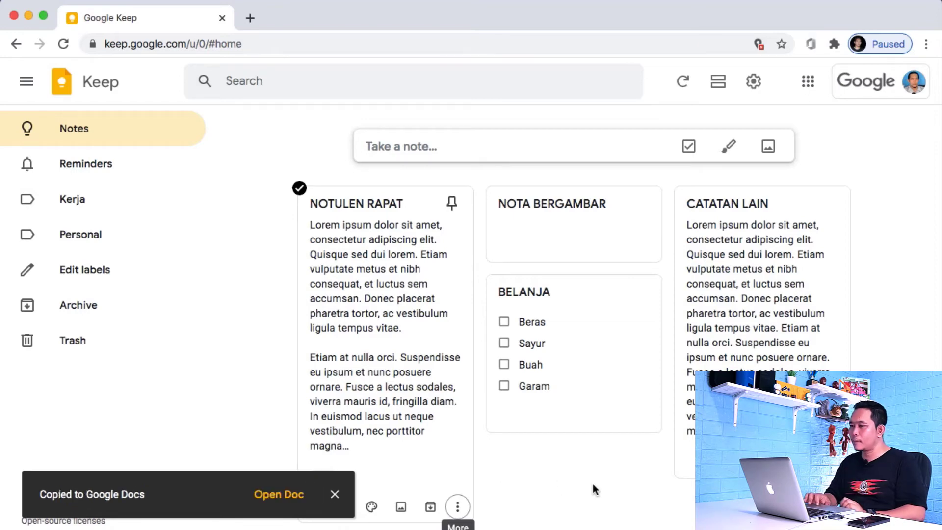
pyautogui.click(280, 503)
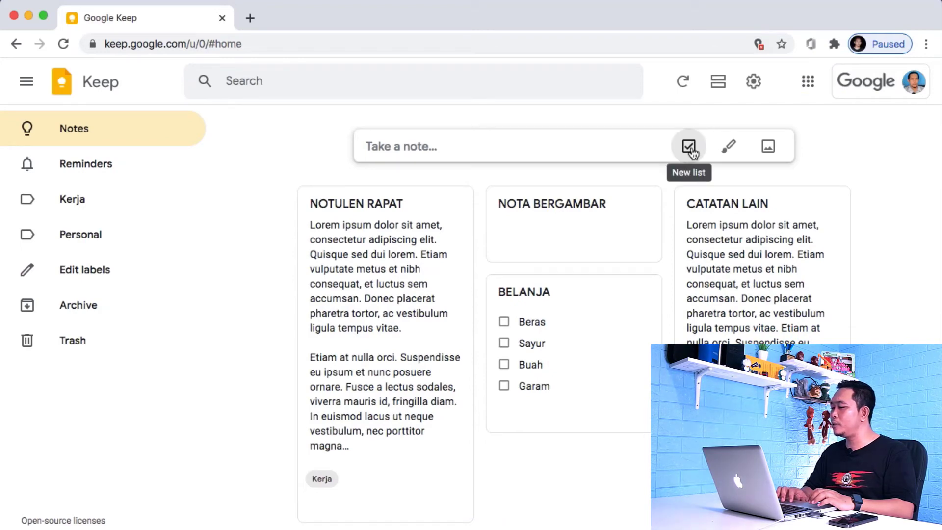
# Step: Add a Gula item below Garam in the BELANJA checklist and tick off Beras
pyautogui.click(605, 304)
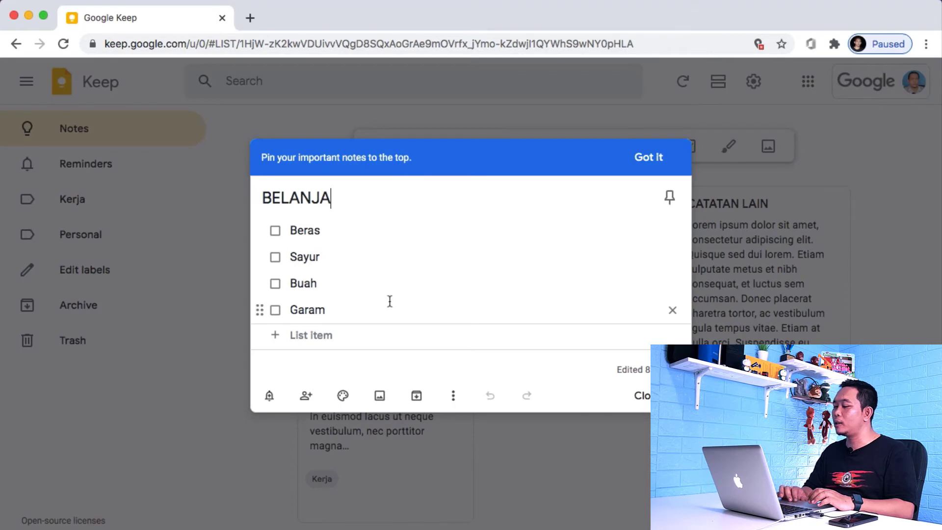
pyautogui.click(369, 311)
pyautogui.press('Return')
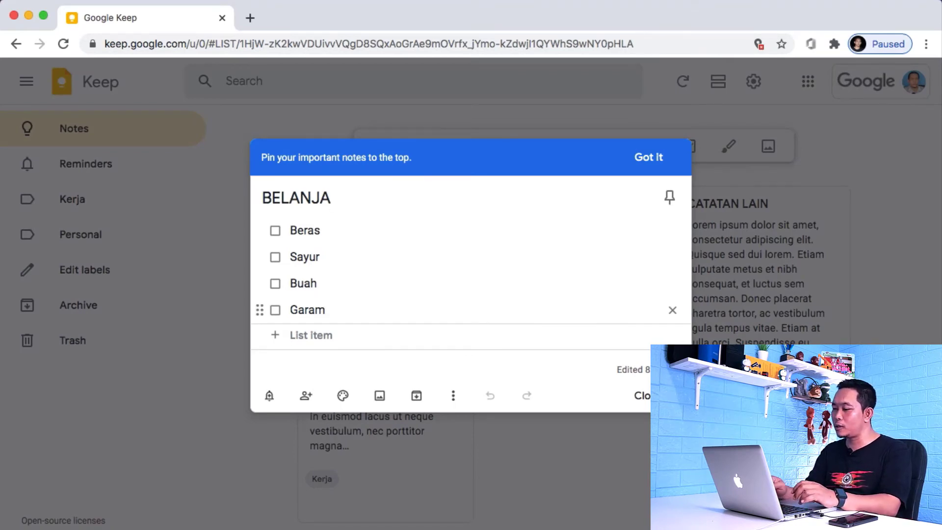
pyautogui.write('Gula')
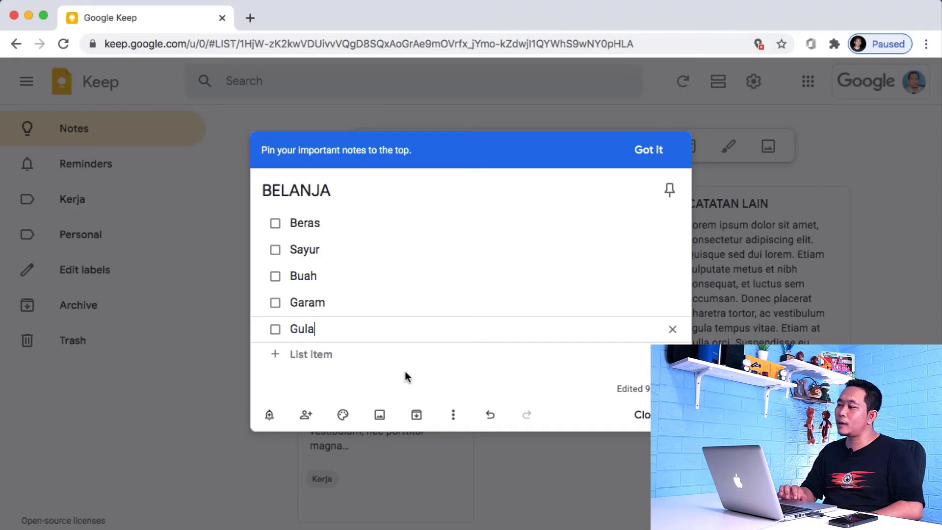
pyautogui.click(277, 229)
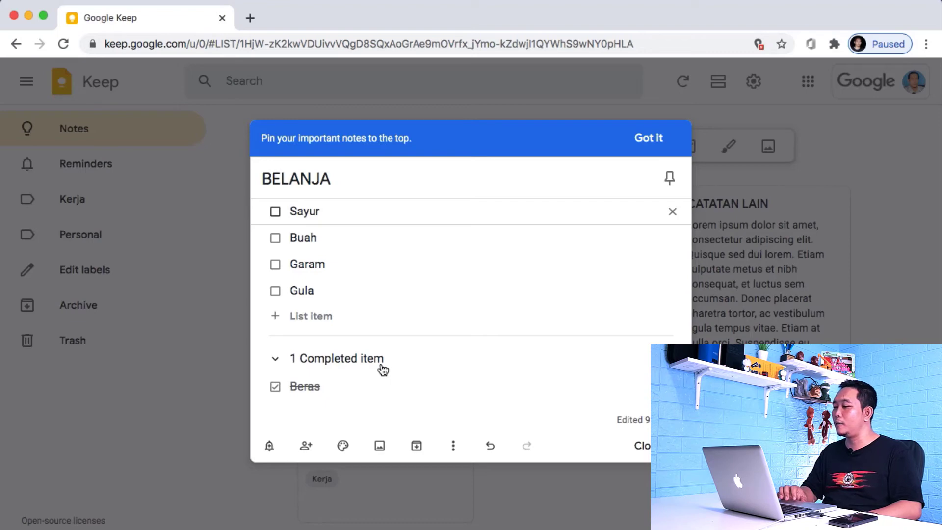
# Step: Tick off Sayur, Buah, Garam and Gula in BELANJA, then close the note
pyautogui.click(276, 215)
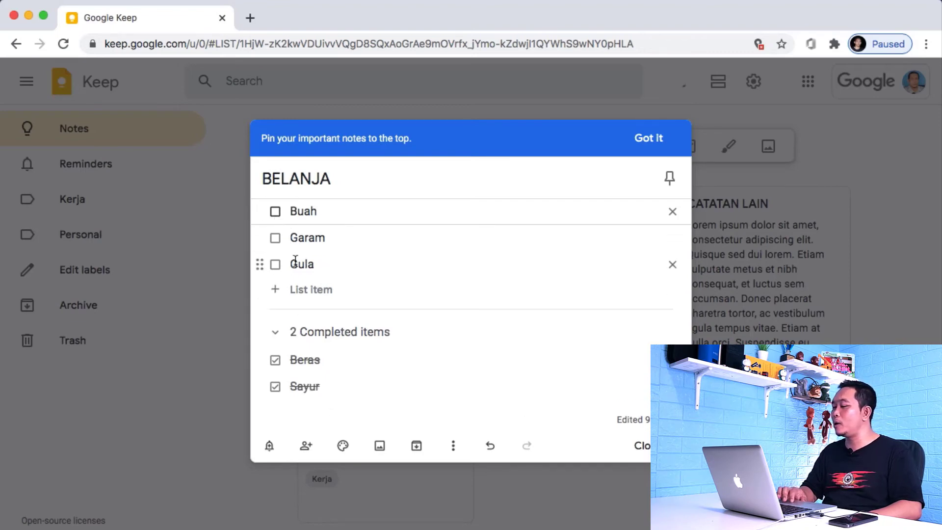
pyautogui.click(275, 213)
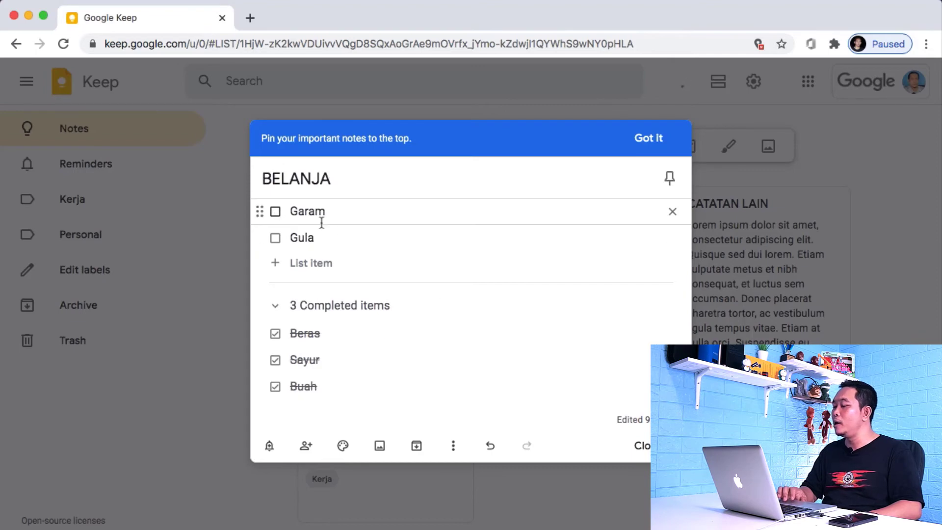
pyautogui.click(278, 217)
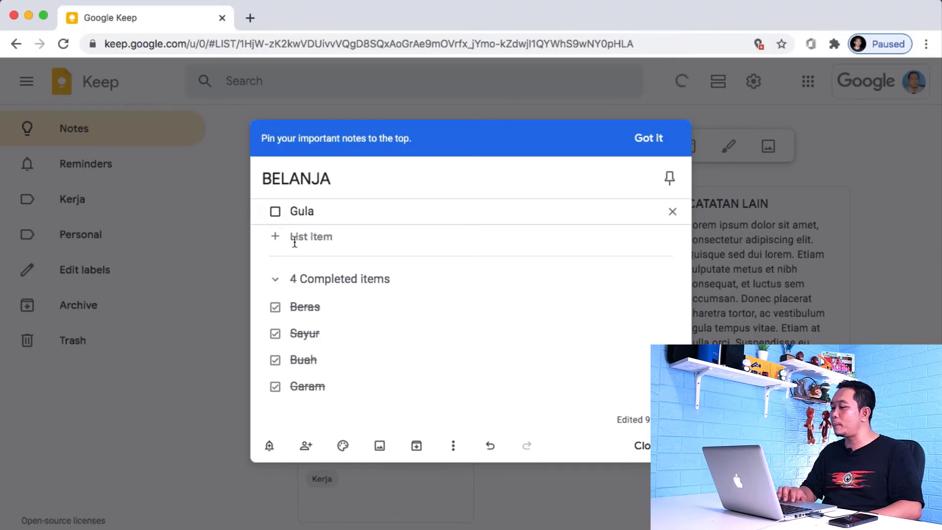
pyautogui.click(276, 213)
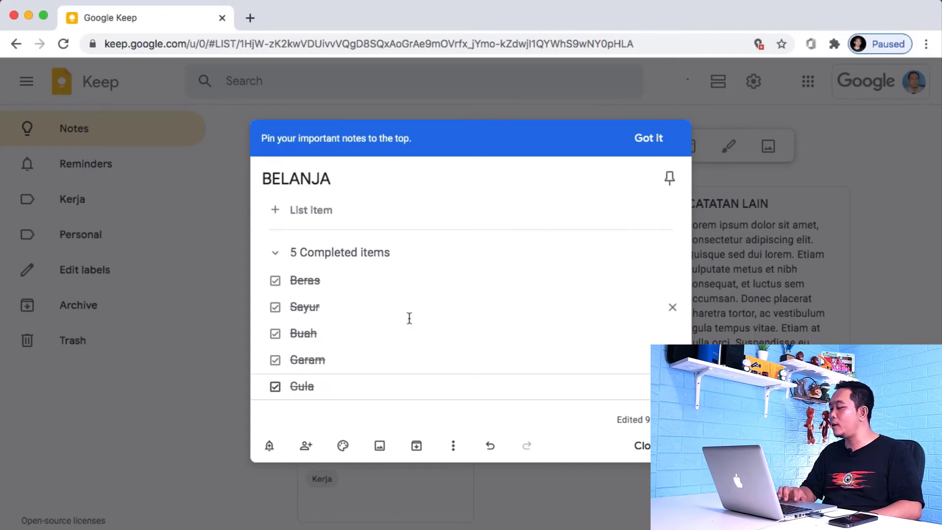
pyautogui.click(641, 445)
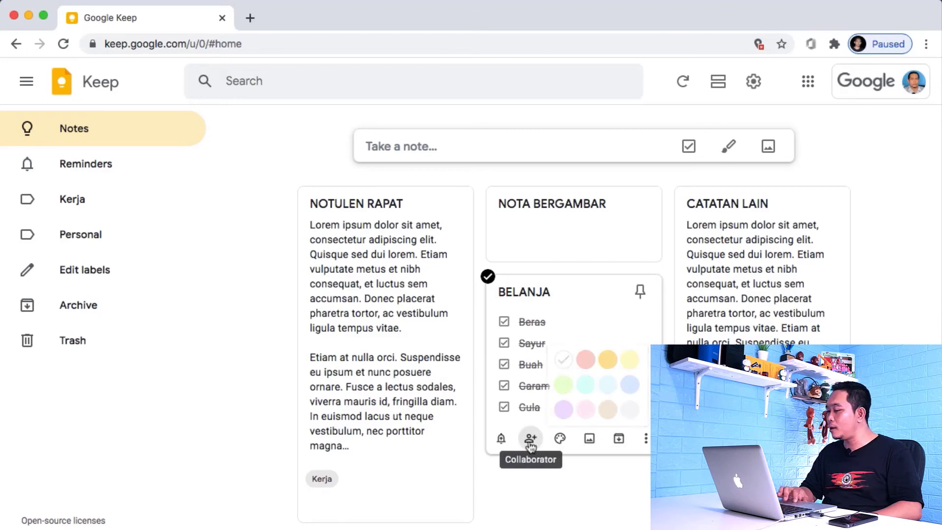
# Step: Label BELANJA as Personal and archive it, then archive NOTULEN RAPAT as well
pyautogui.click(646, 439)
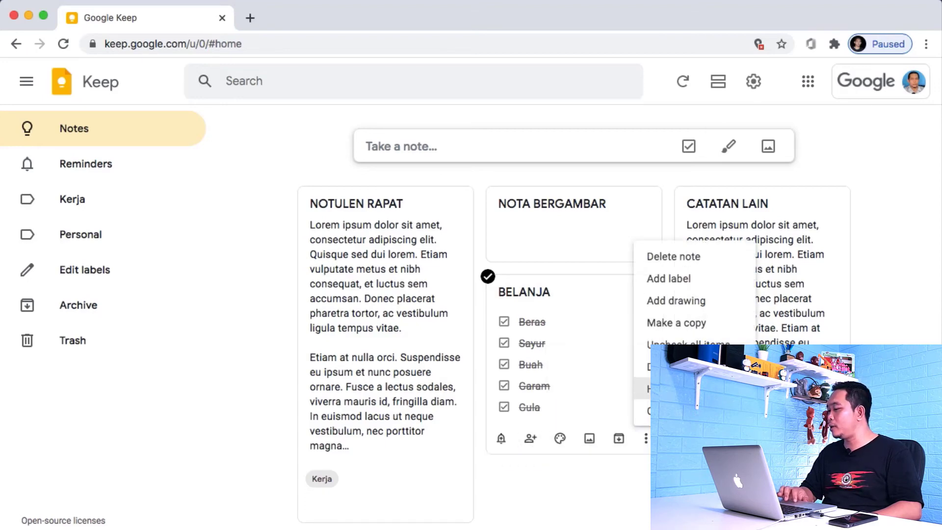
pyautogui.click(663, 280)
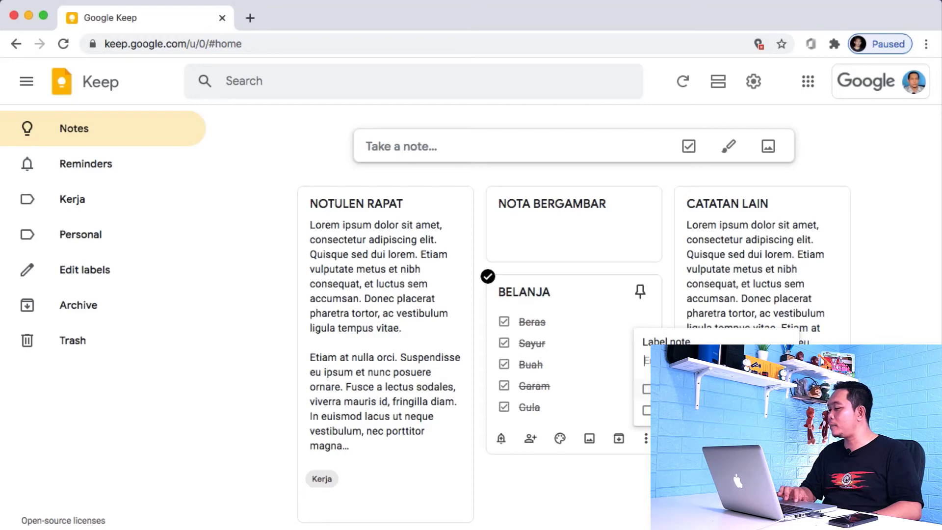
pyautogui.click(647, 411)
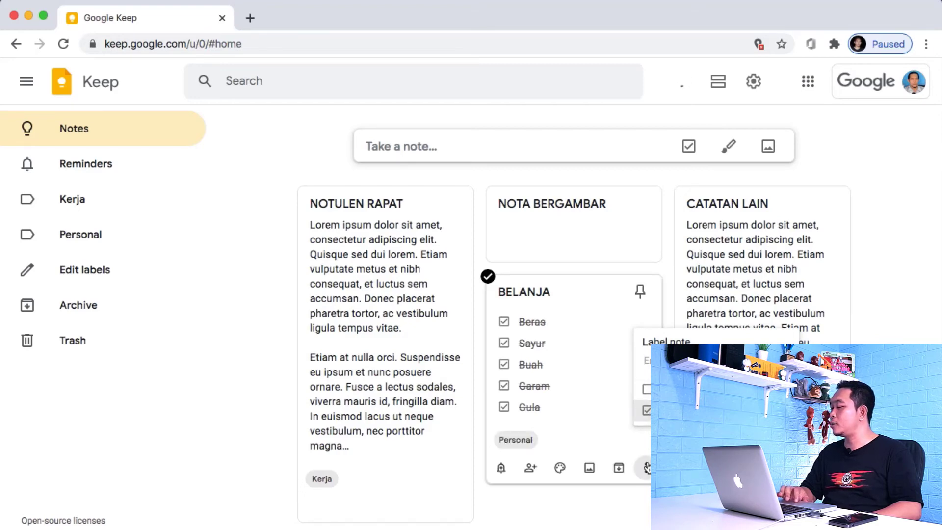
pyautogui.click(619, 468)
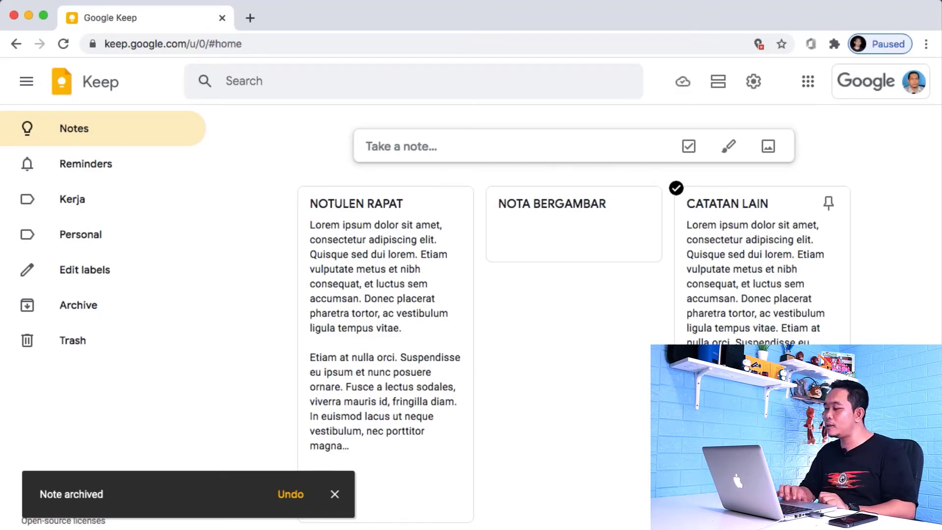
pyautogui.click(336, 496)
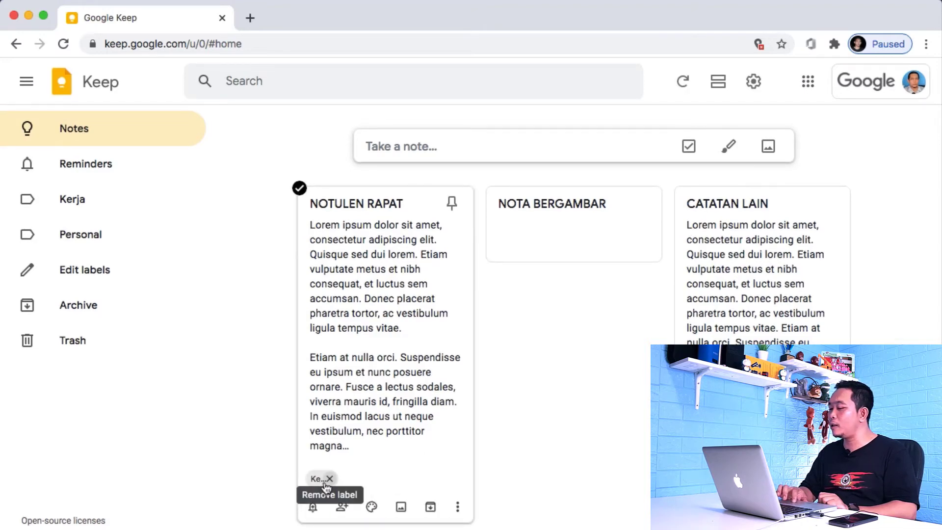
pyautogui.click(430, 507)
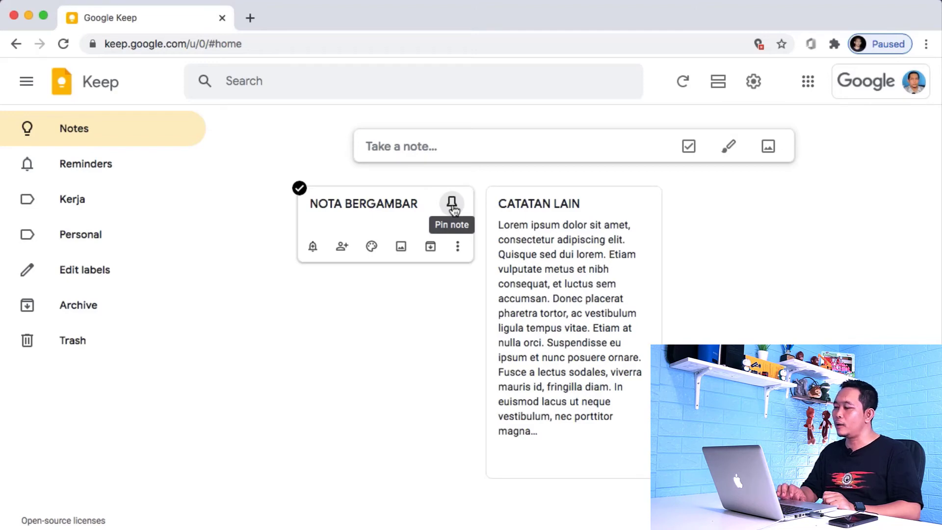
# Step: Pin NOTA BERGAMBAR to the top and try rearranging the CATATAN LAIN note
pyautogui.click(452, 204)
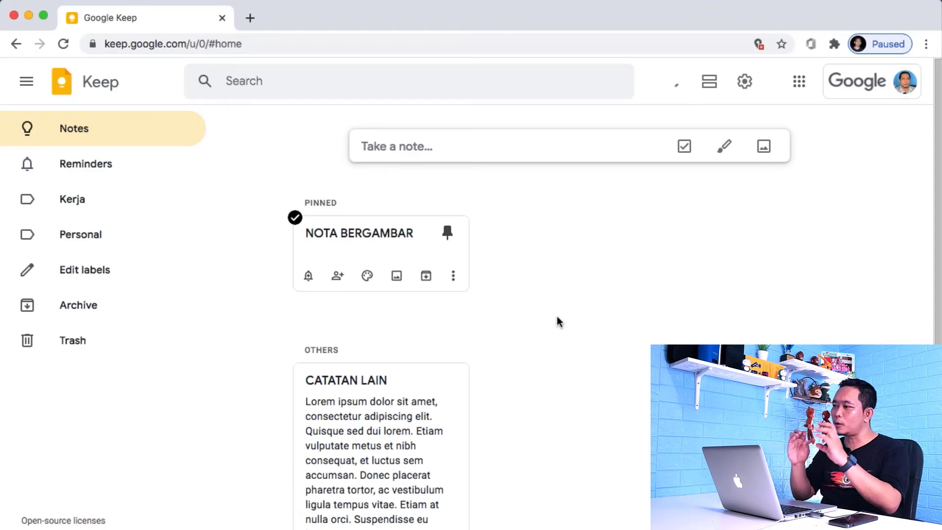
pyautogui.scroll(-1, 558, 318)
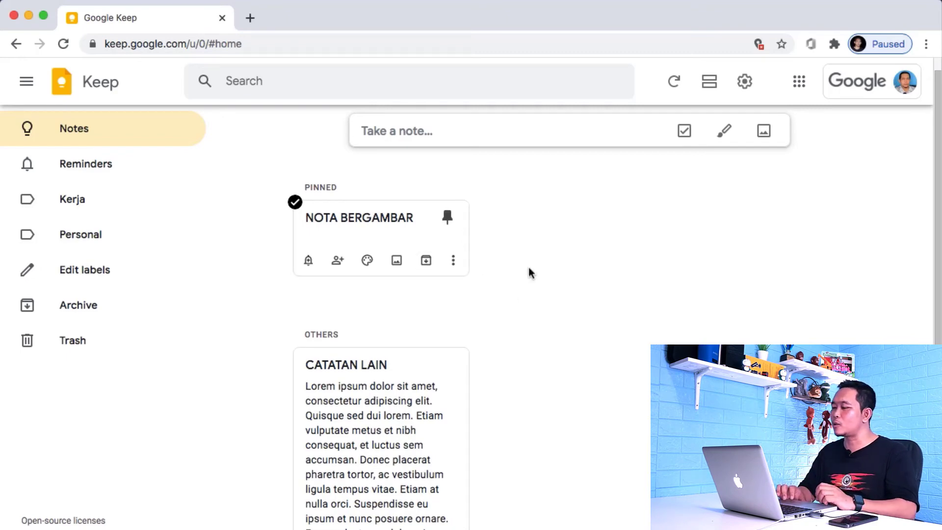
pyautogui.moveTo(349, 359)
pyautogui.mouseDown()
pyautogui.moveTo(555, 342)
pyautogui.moveTo(558, 183)
pyautogui.moveTo(490, 299)
pyautogui.moveTo(479, 284)
pyautogui.moveTo(454, 322)
pyautogui.moveTo(343, 351)
pyautogui.moveTo(366, 354)
pyautogui.mouseUp()
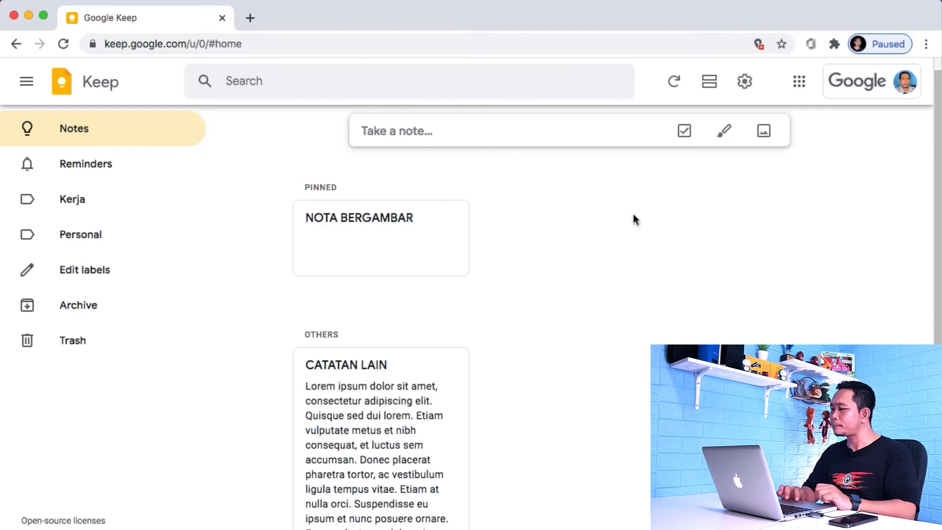
# Step: Start a new drawing note and select the red marker as the pen
pyautogui.click(726, 131)
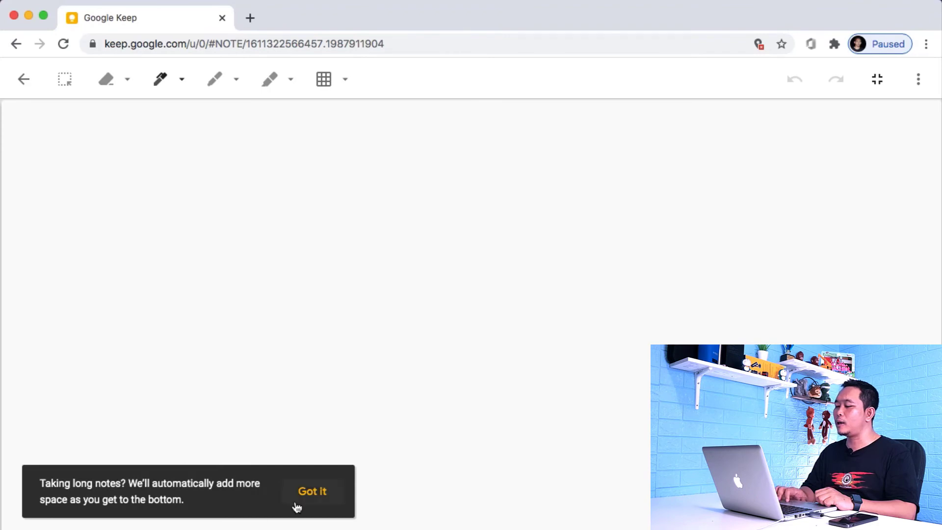
pyautogui.click(315, 494)
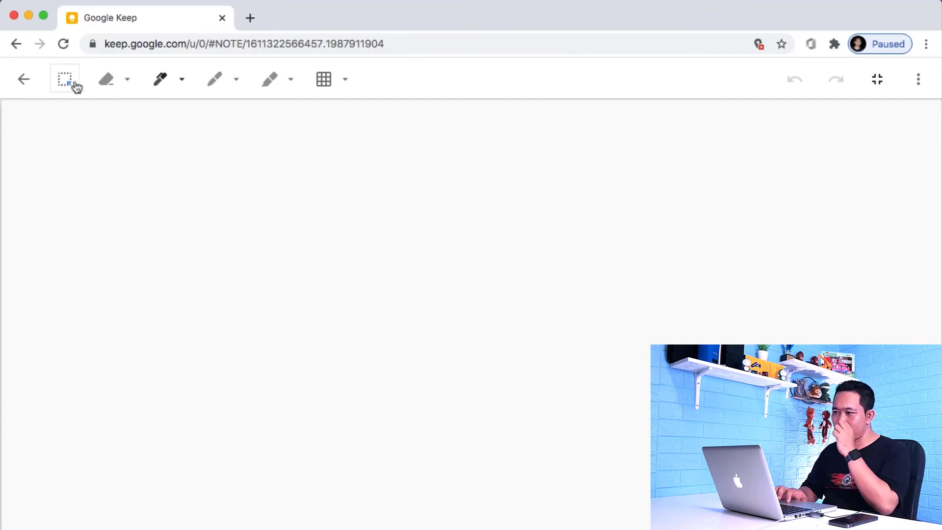
pyautogui.click(129, 82)
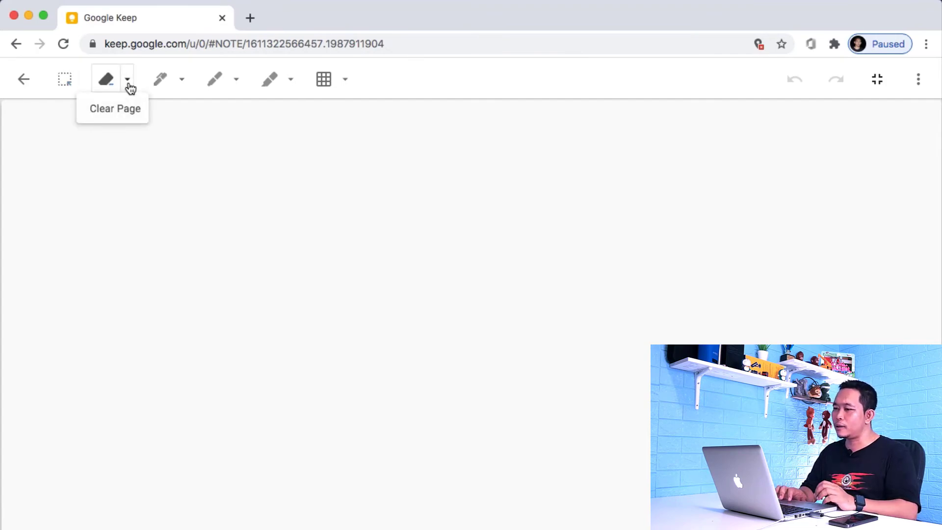
pyautogui.click(188, 88)
pyautogui.click(236, 81)
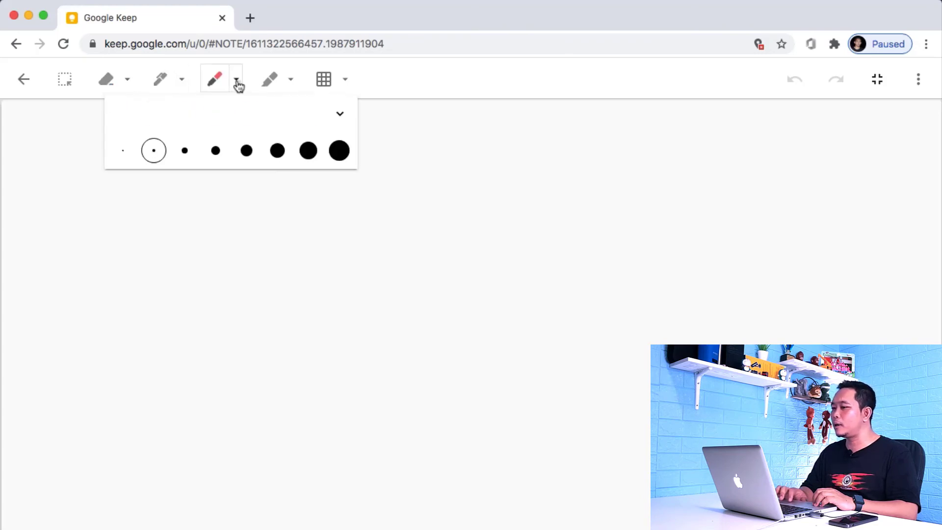
# Step: Try ruled, dotted and square-grid canvas backgrounds, settle on none, then close the drawing note
pyautogui.click(345, 81)
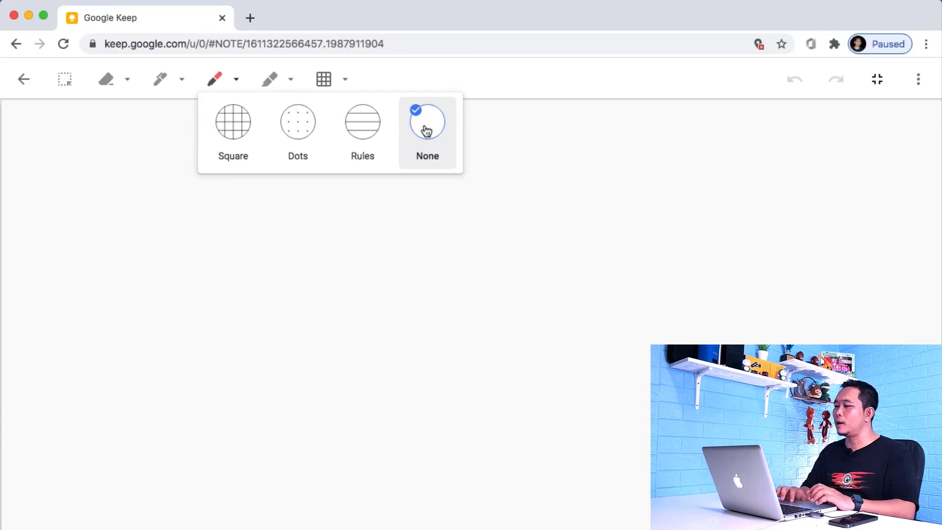
pyautogui.click(367, 134)
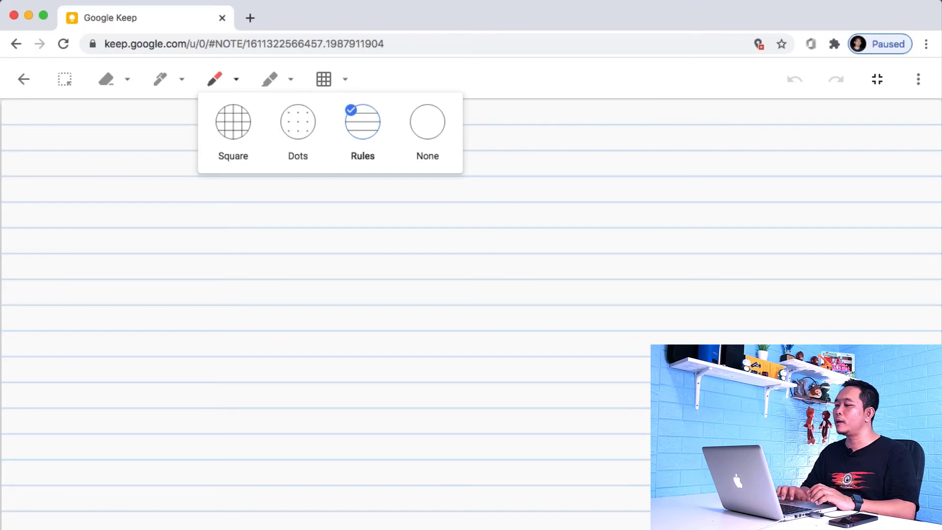
pyautogui.click(301, 133)
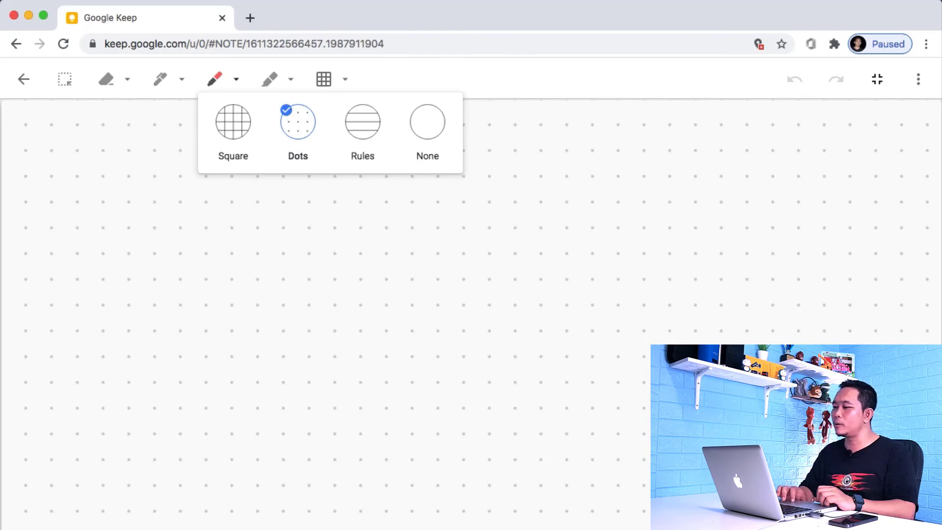
pyautogui.click(238, 131)
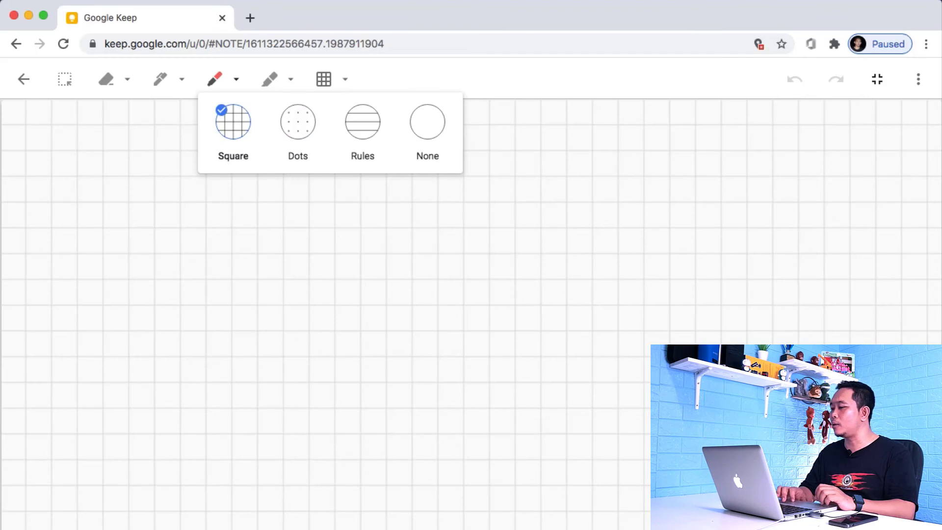
pyautogui.click(346, 79)
pyautogui.click(346, 79)
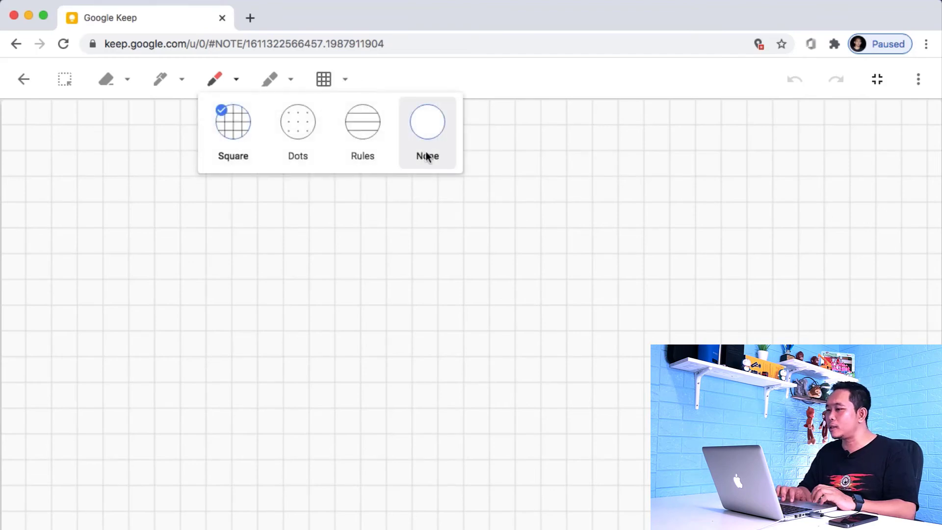
pyautogui.click(439, 138)
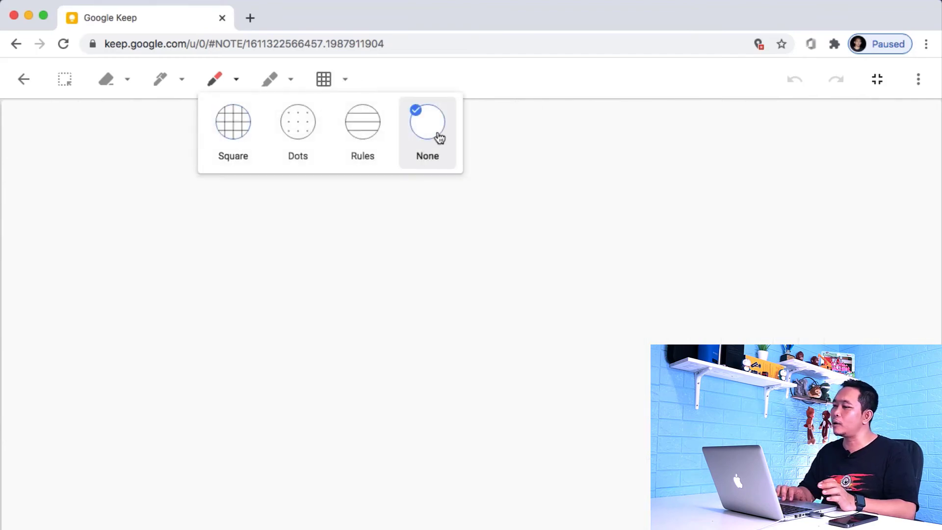
pyautogui.click(498, 79)
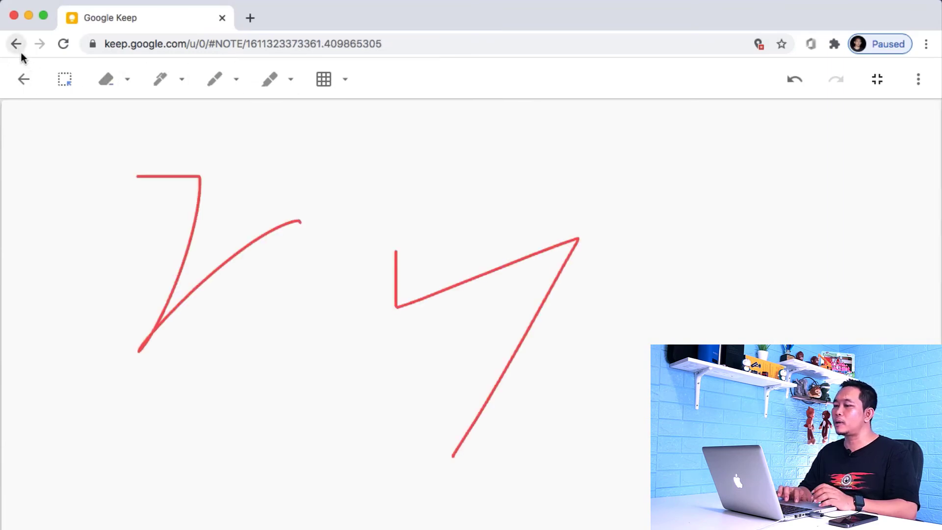
pyautogui.click(24, 79)
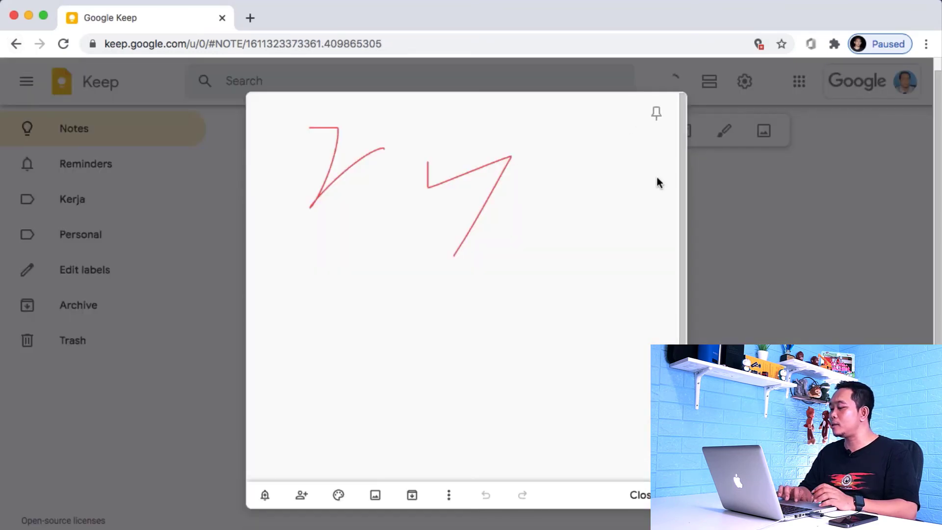
pyautogui.click(640, 494)
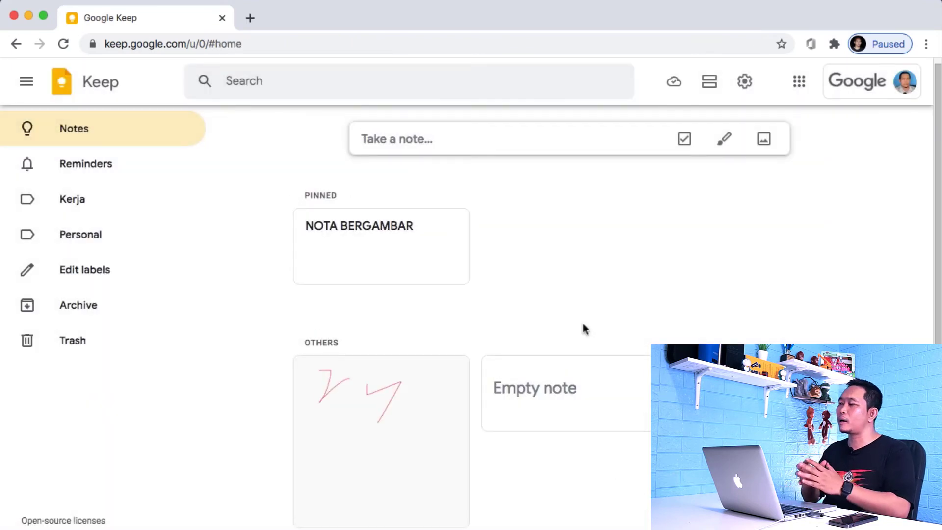